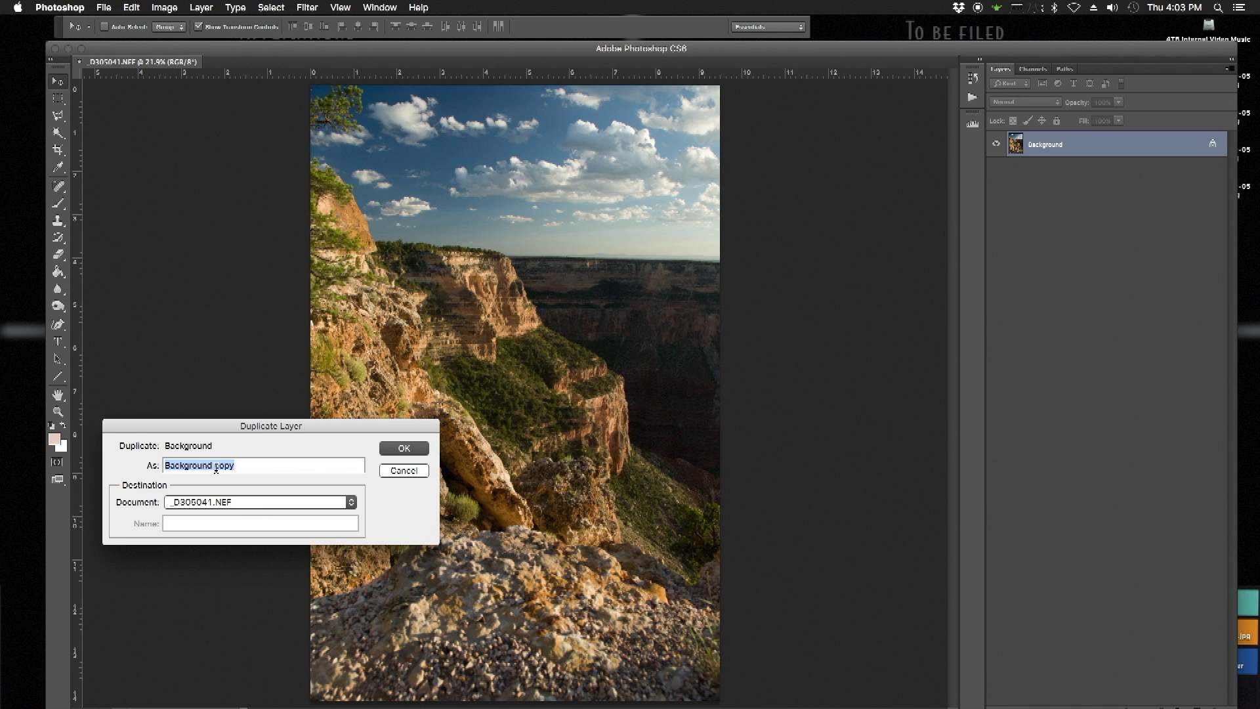
Step: Duplicate the Background layer under the name "Color to B&W"
text(C)
click(408, 449)
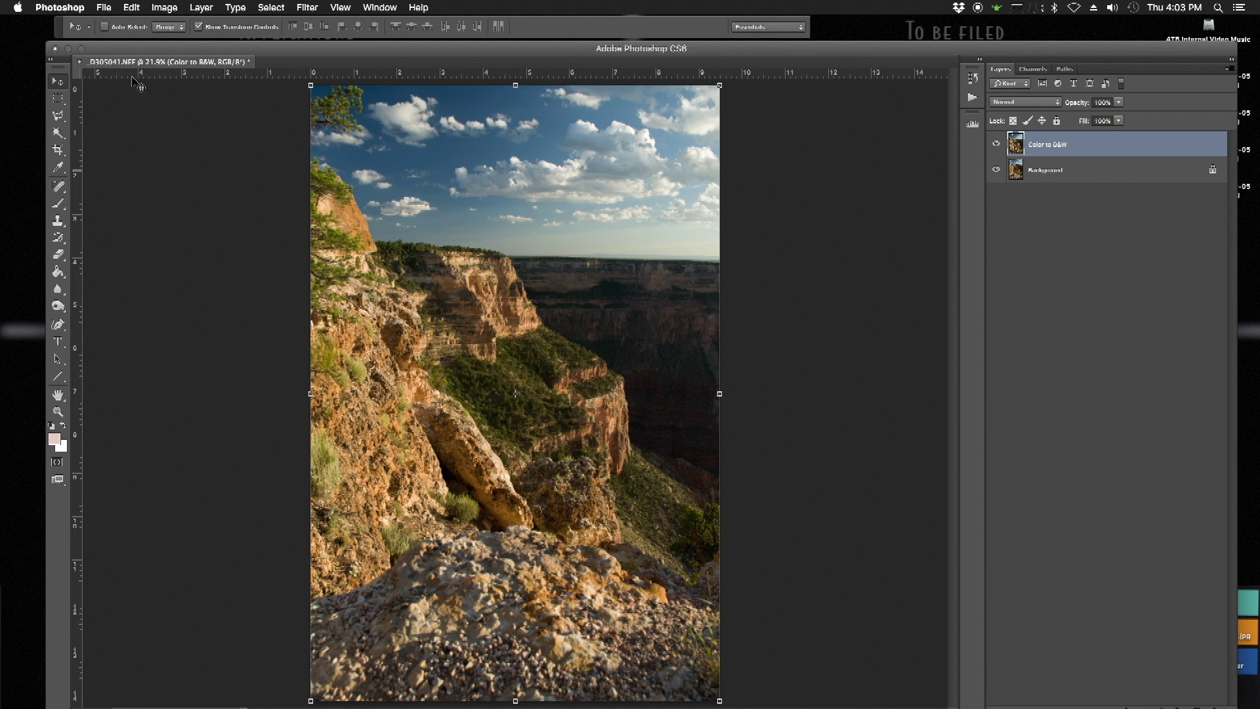
Step: Apply a Black & White adjustment to the Color to B&W layer with Blues -192, Yellows 72 and Reds 97, comparing it with the original
click(168, 9)
mouse_move(177, 48)
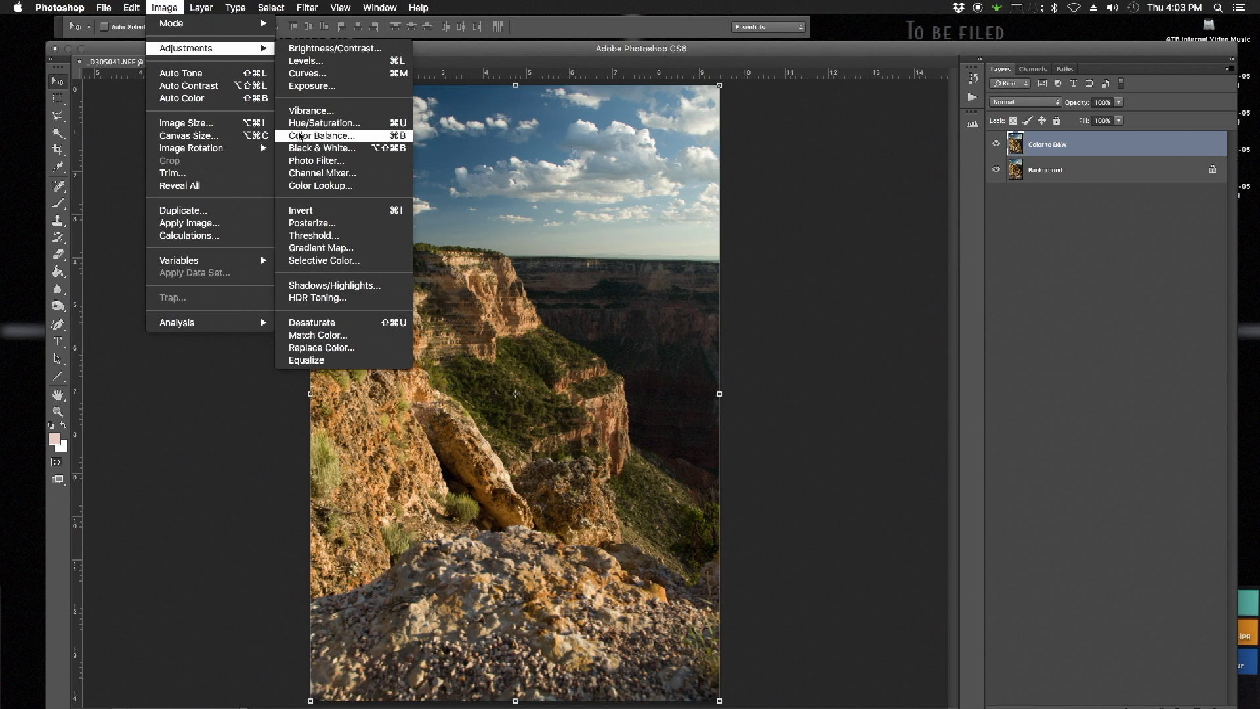
click(299, 148)
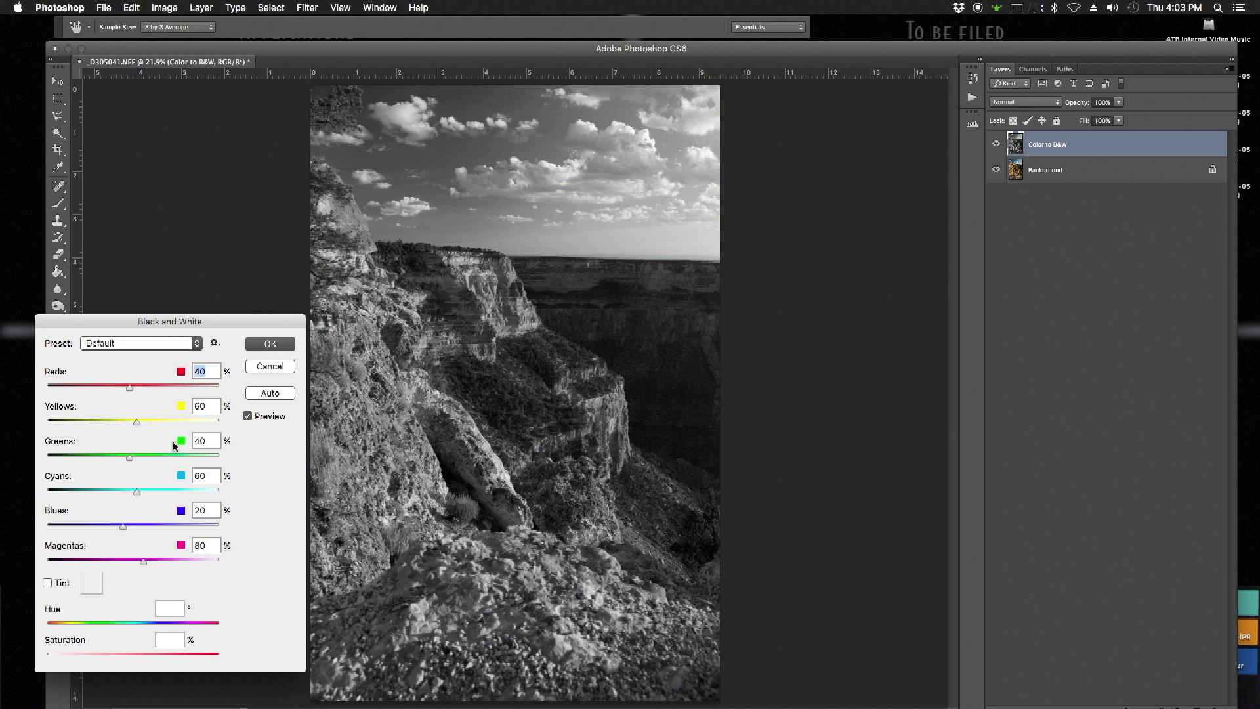
drag(123, 527, 48, 517)
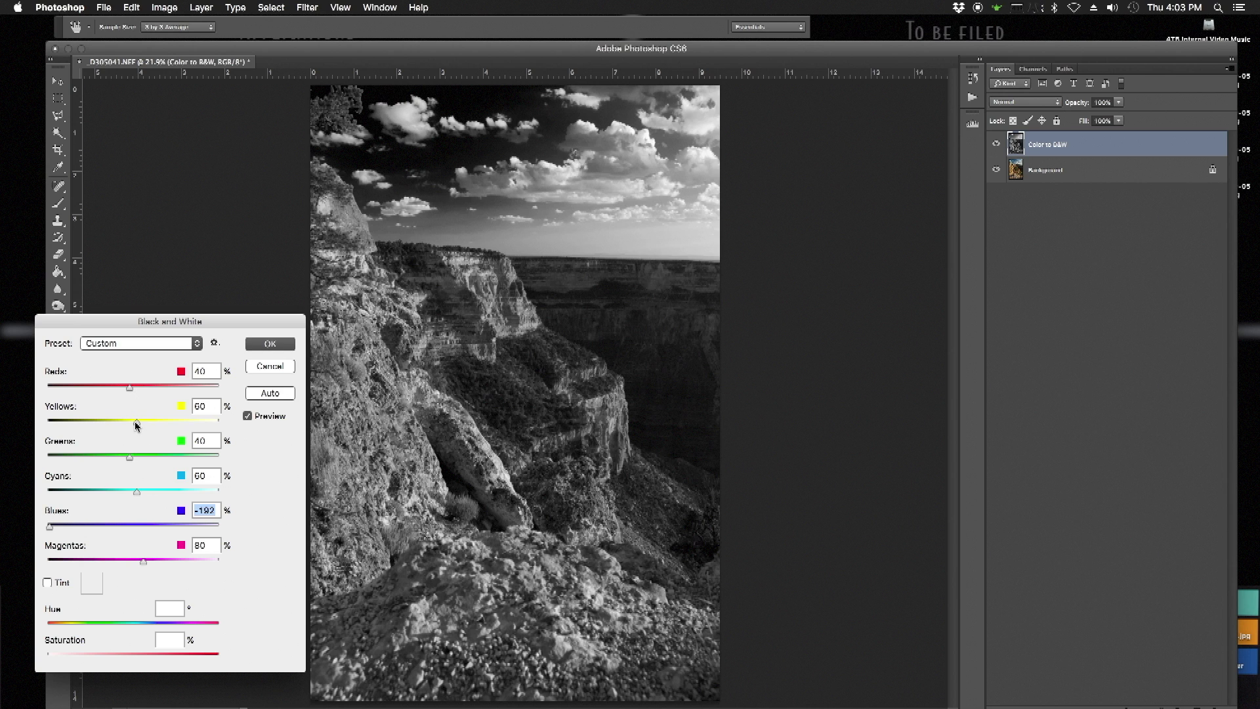
drag(137, 424, 141, 425)
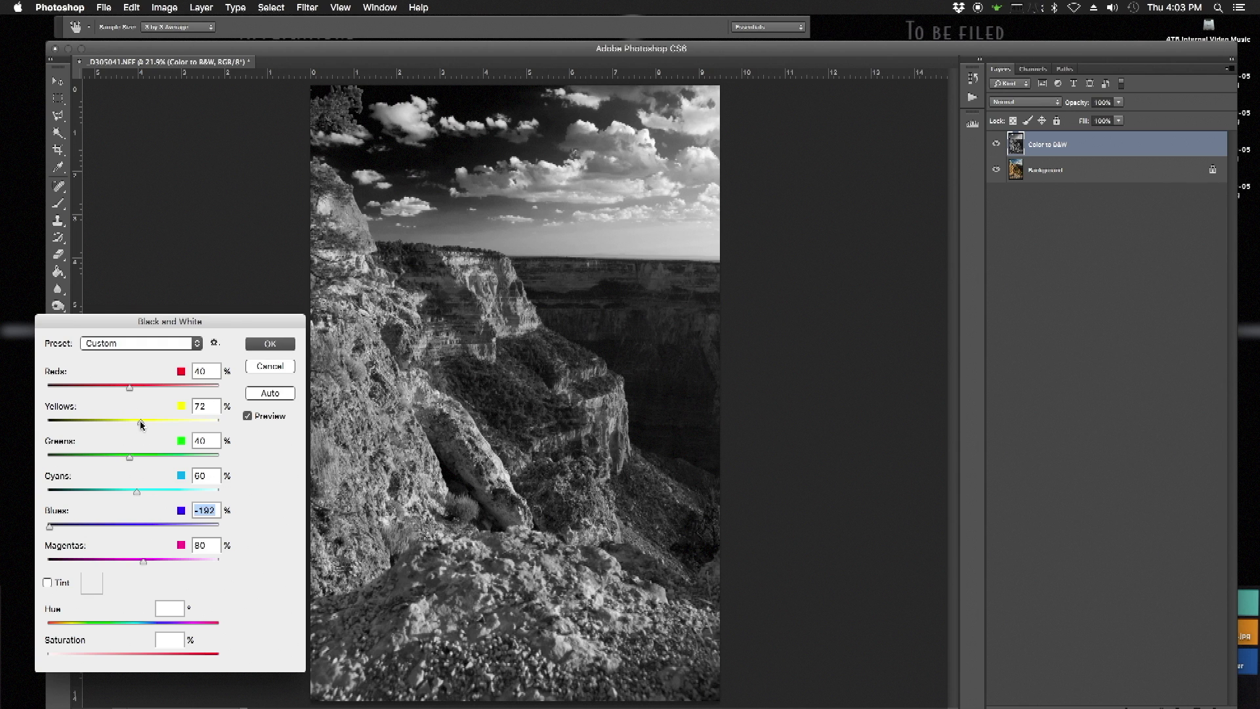
drag(129, 387, 150, 393)
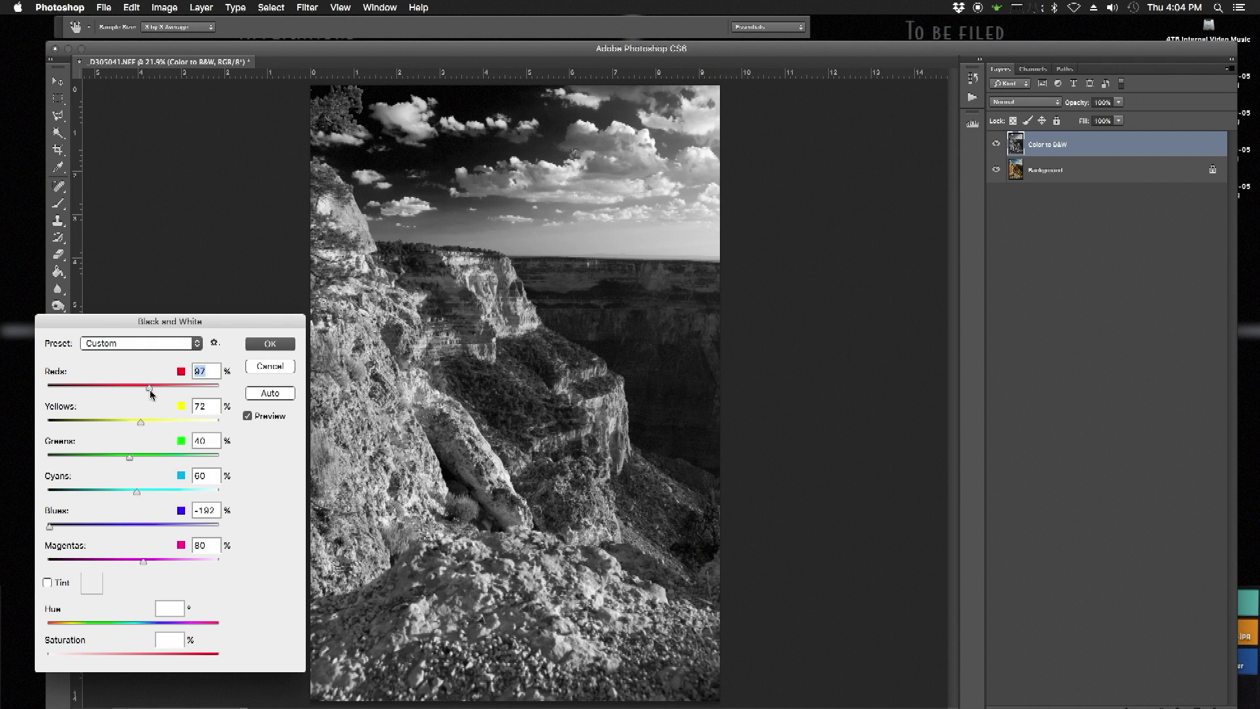
click(247, 416)
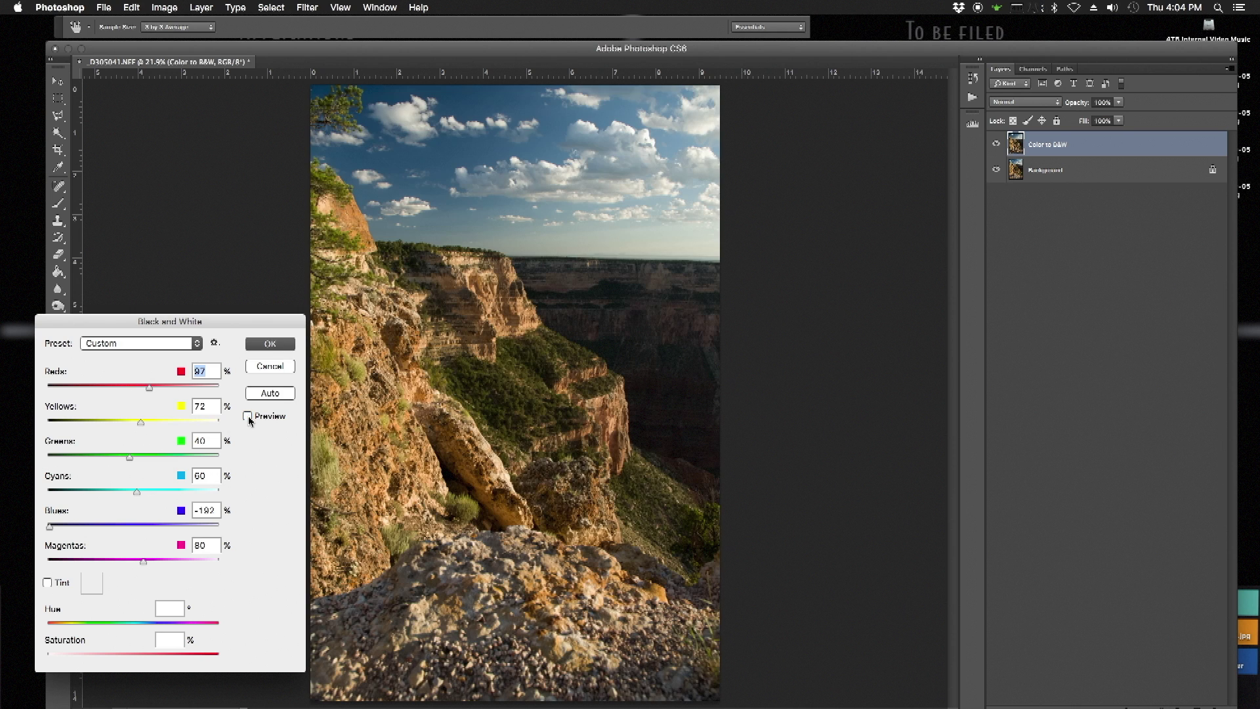
click(248, 417)
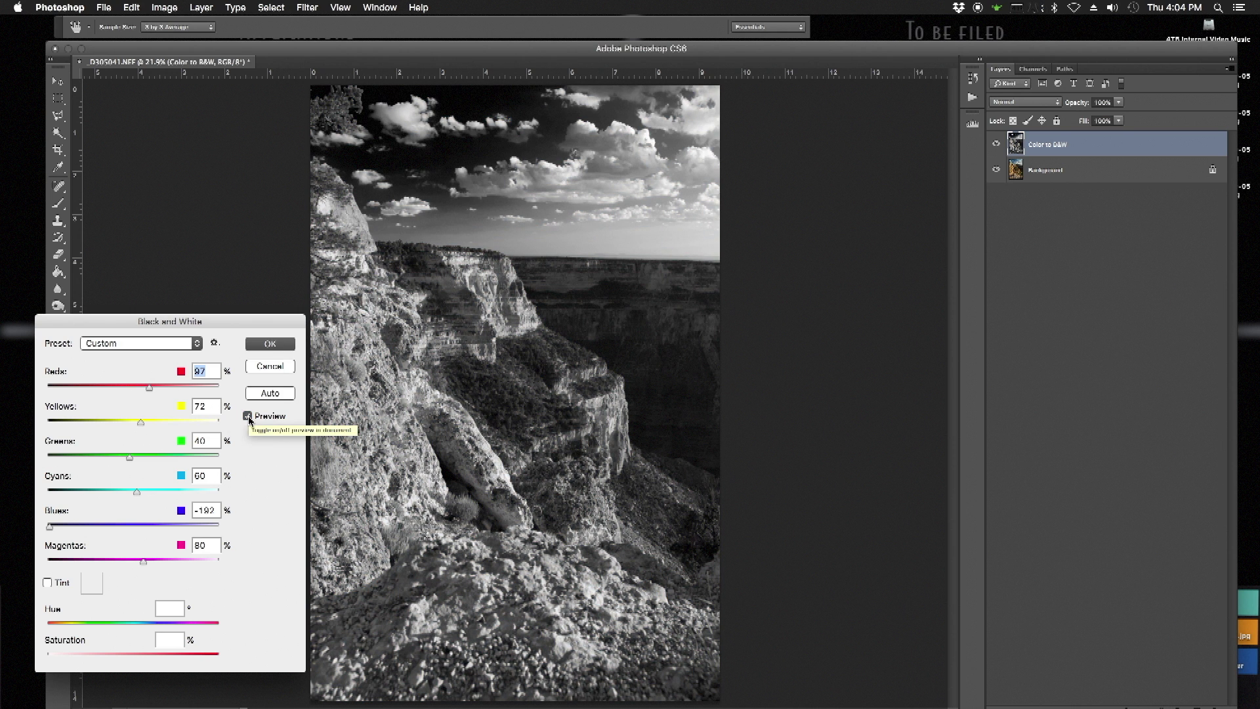
click(275, 345)
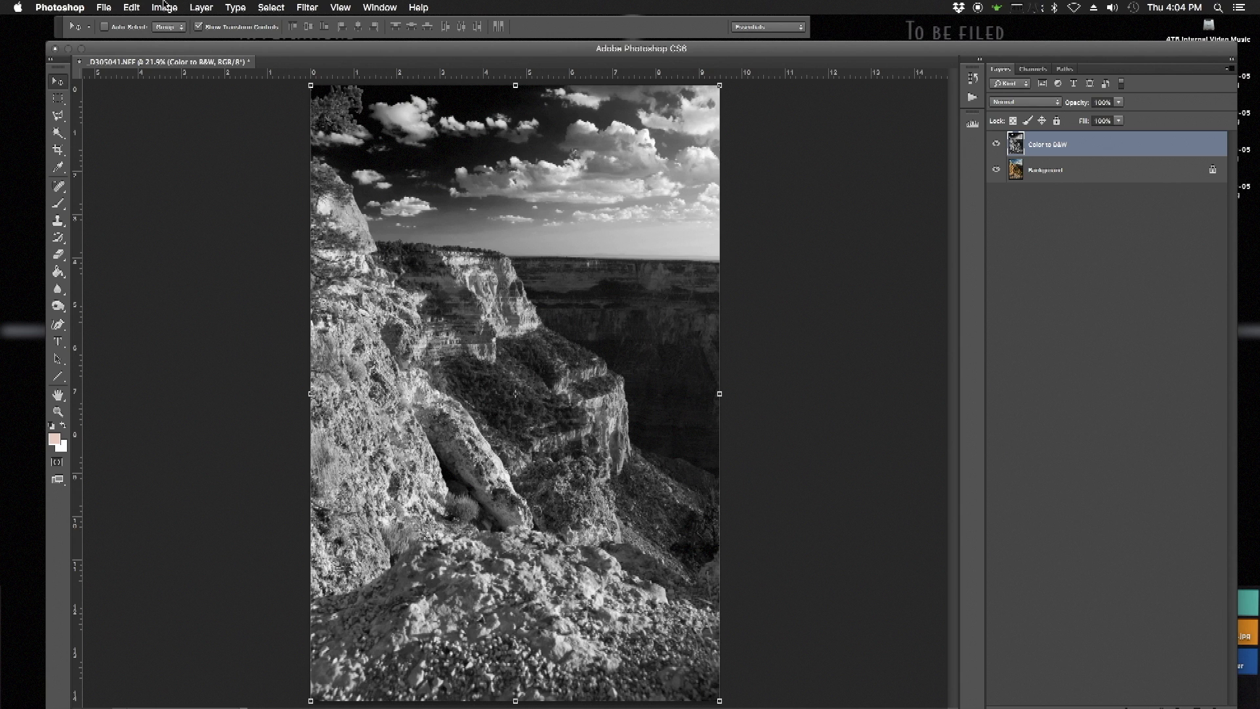
Step: Duplicate the Color to B&W layer under the name "Horizon adjustment"
click(202, 8)
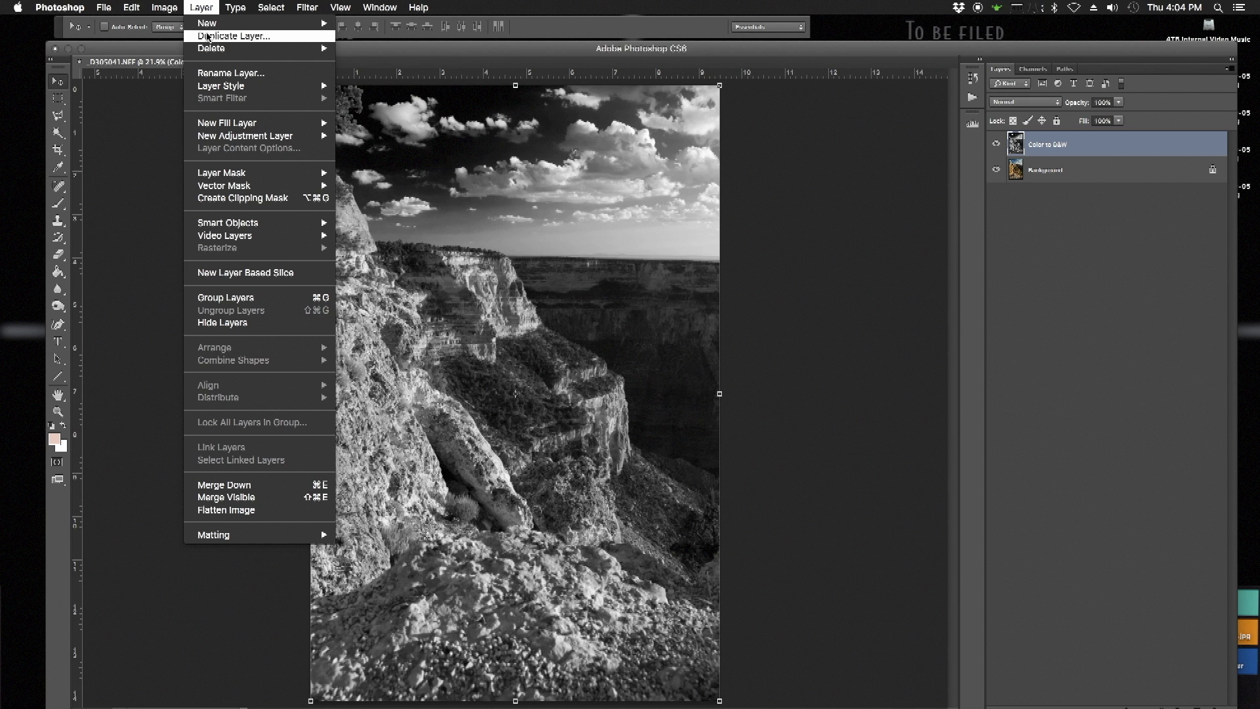
click(208, 37)
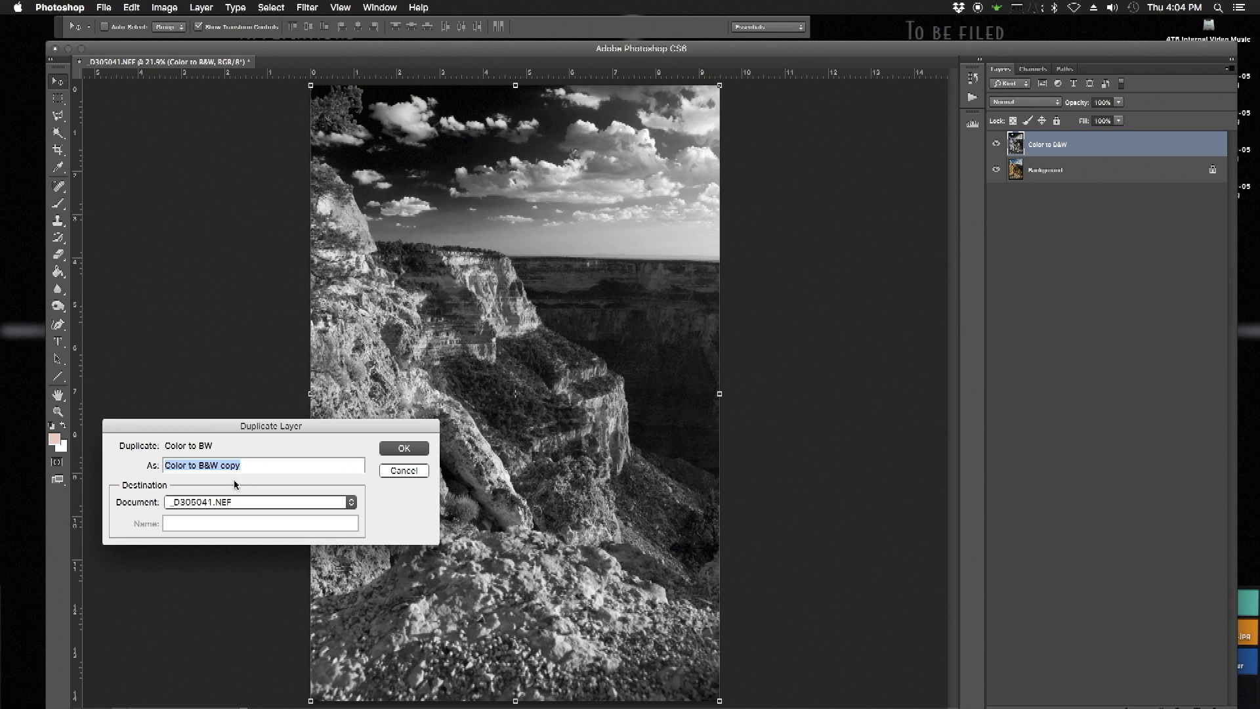
drag(246, 465, 166, 464)
text(Horizon adjustment)
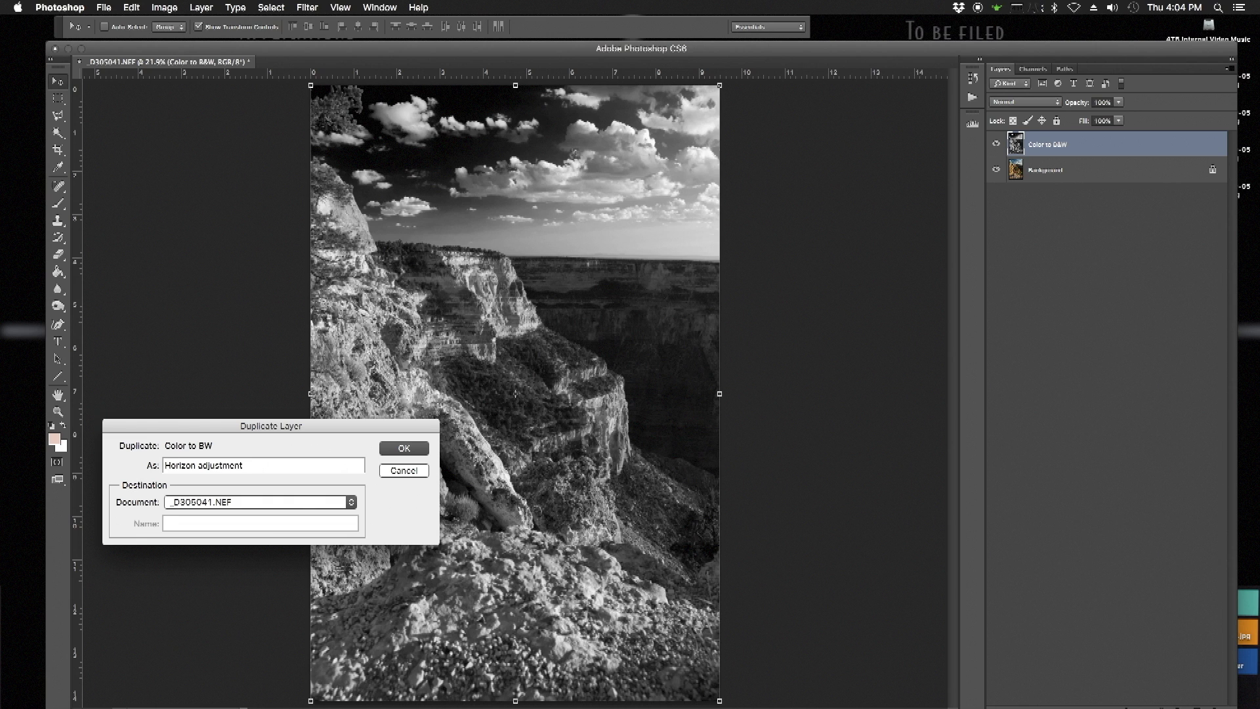
click(412, 449)
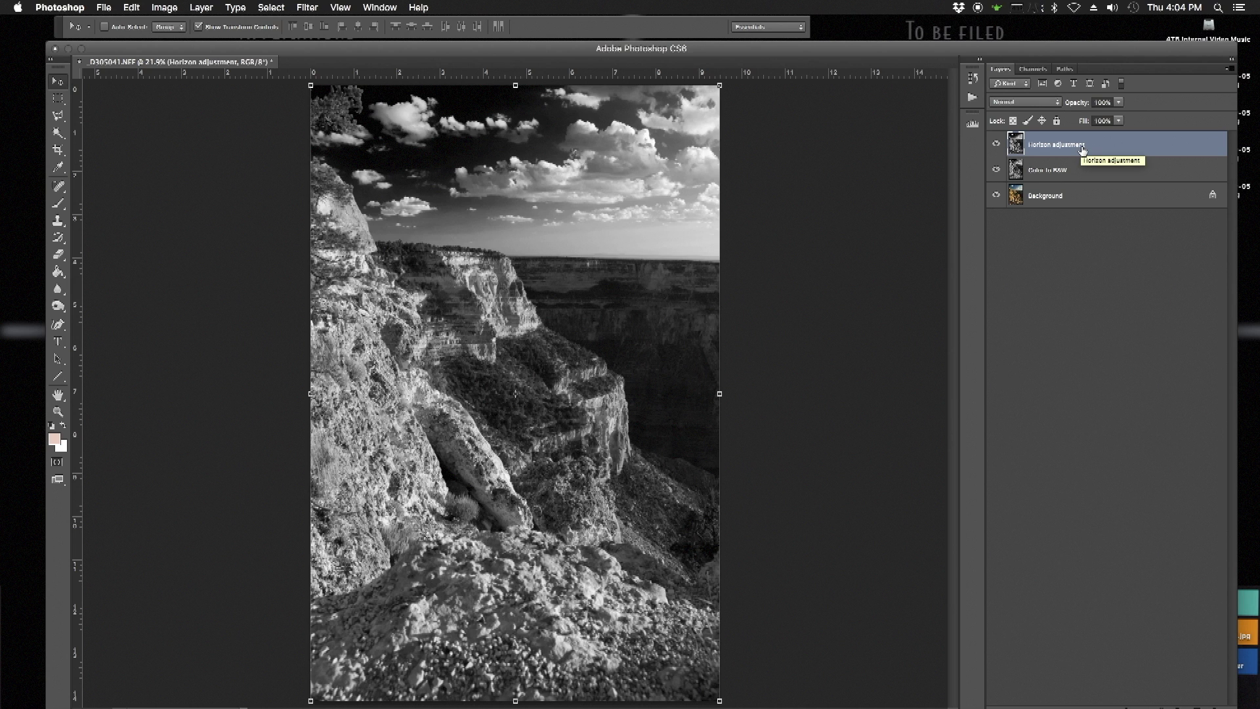
Step: Select the foreground cliffs and canyon slope on the Horizon adjustment layer with the Polygonal Lasso, following their skyline and closing around the image edge
click(64, 121)
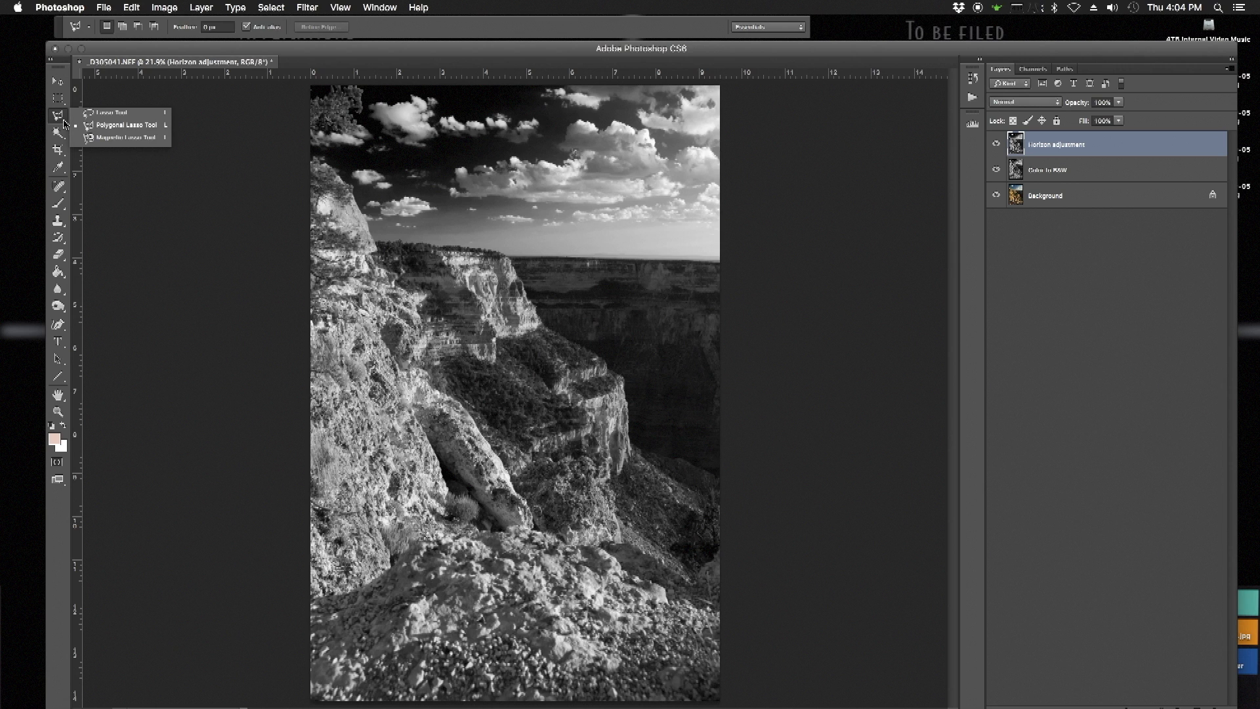
click(151, 131)
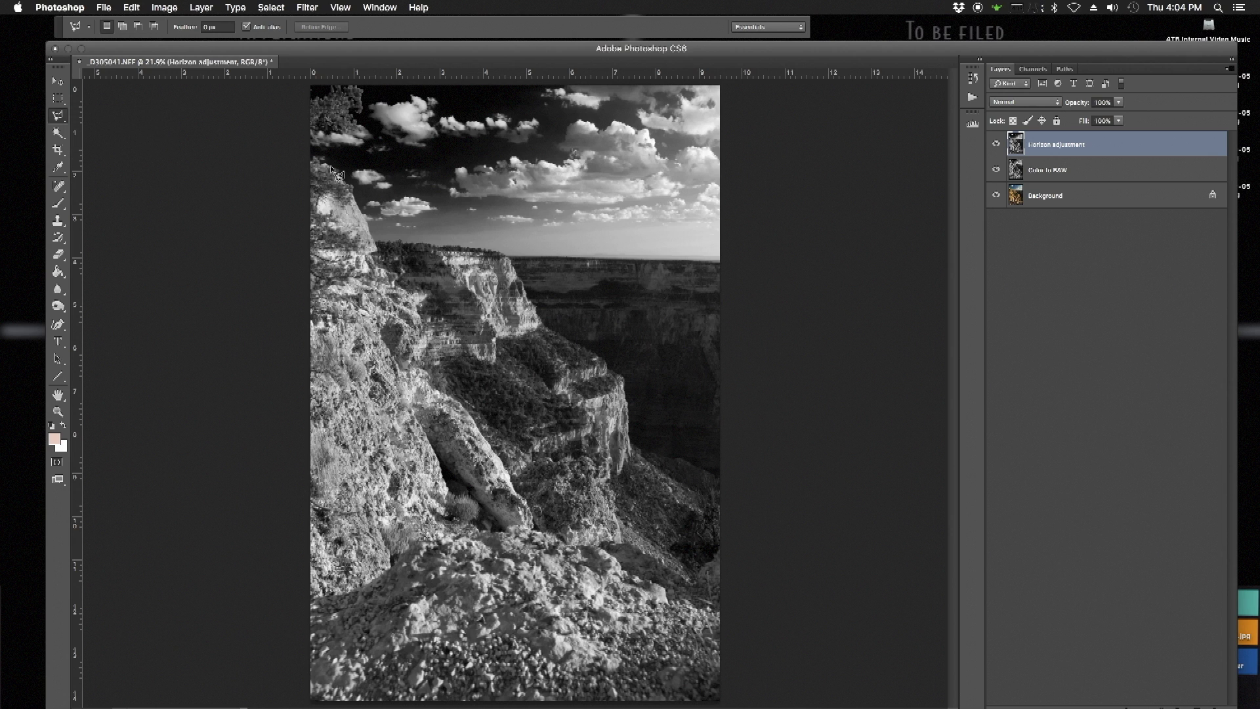
click(342, 12)
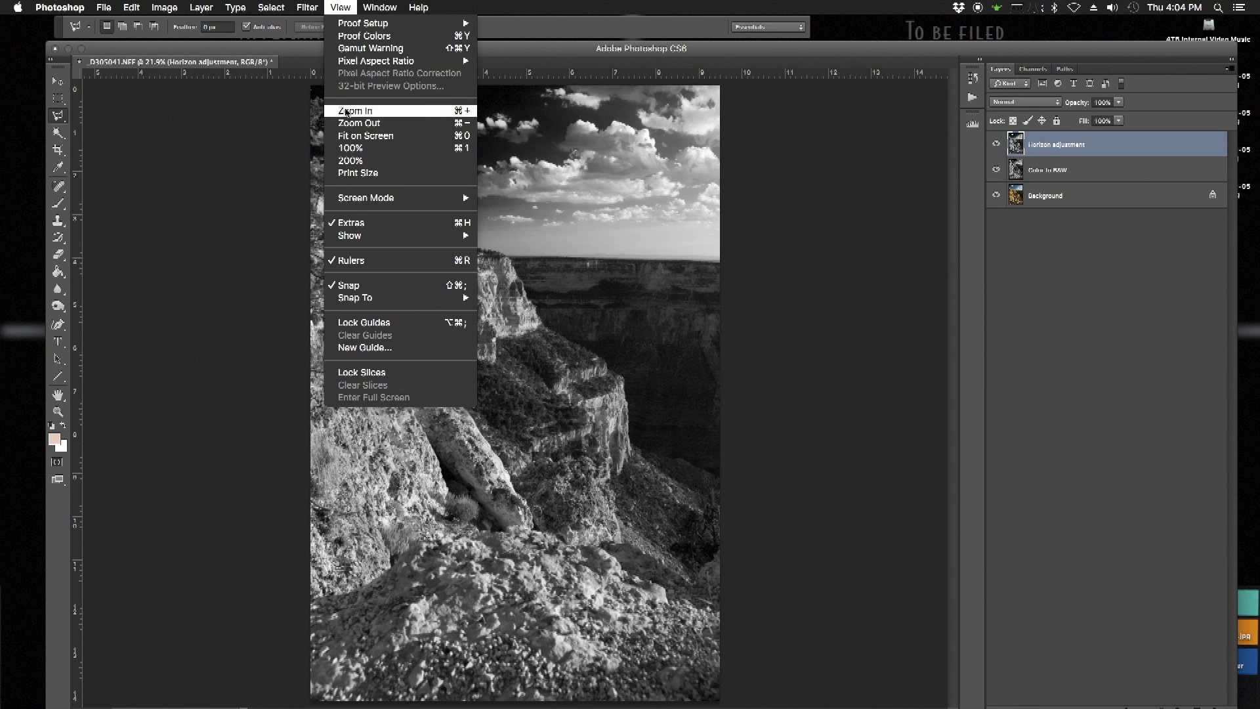
click(346, 111)
click(346, 13)
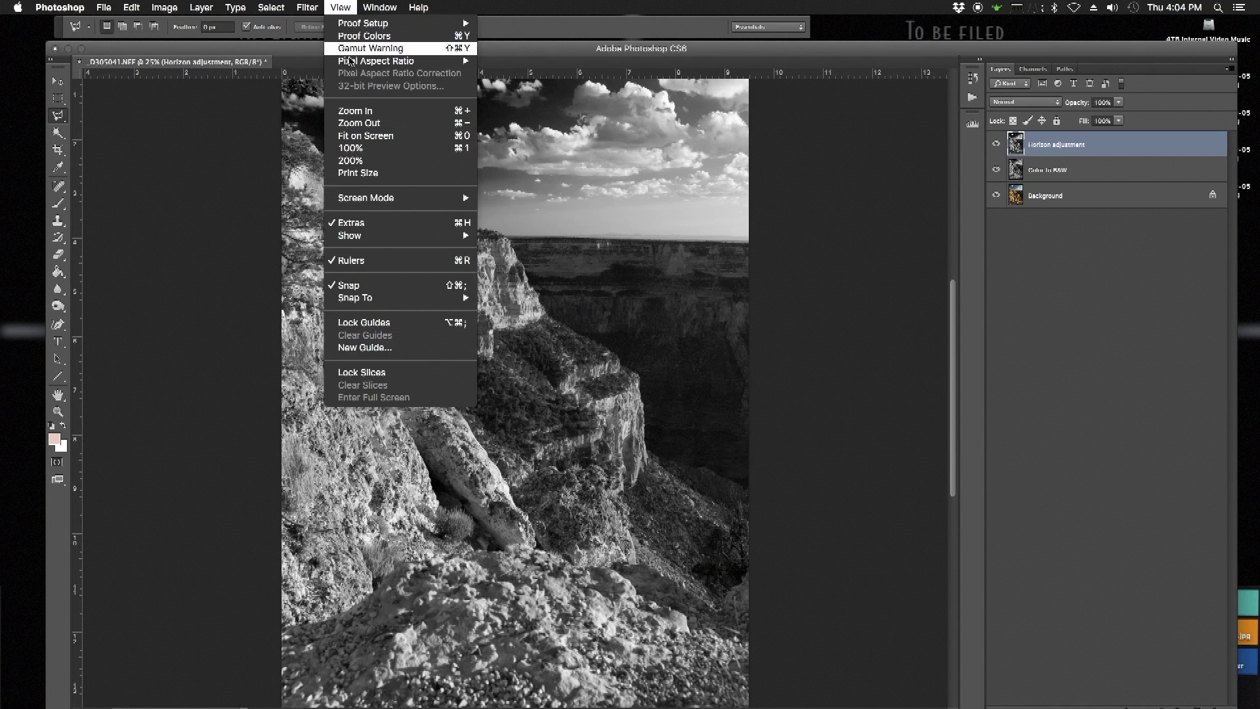
click(355, 110)
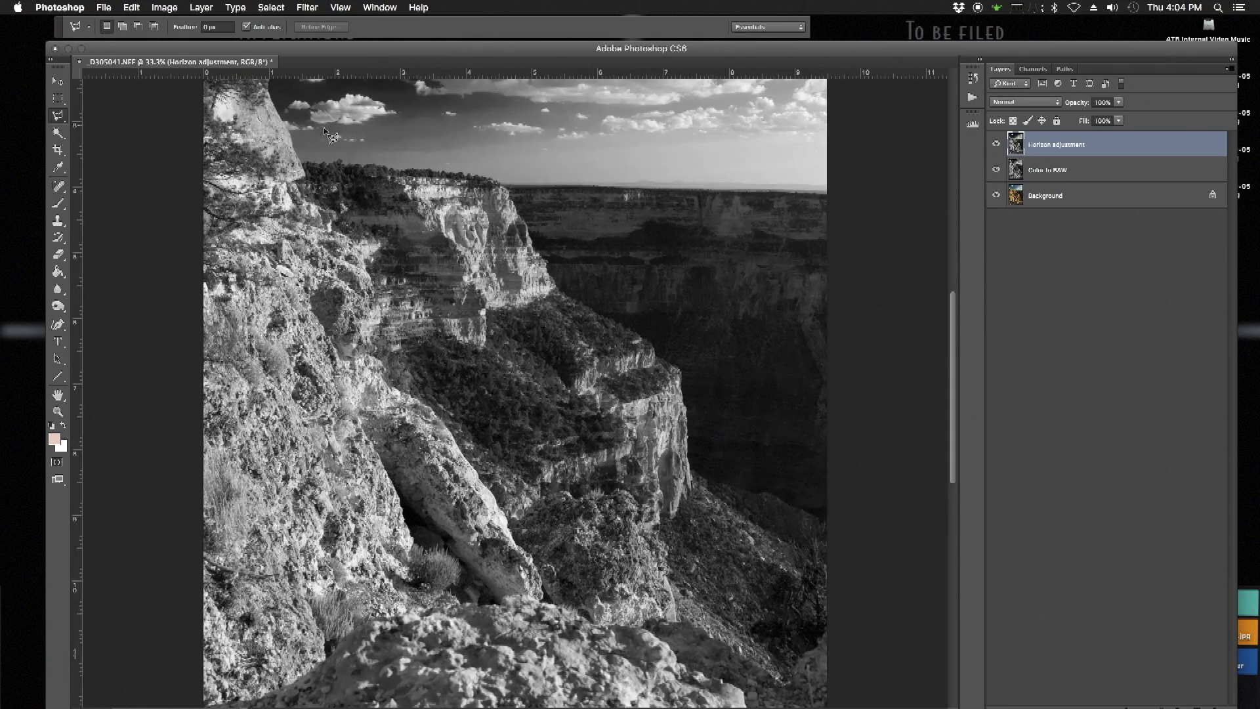
scroll(332, 135, up, 5)
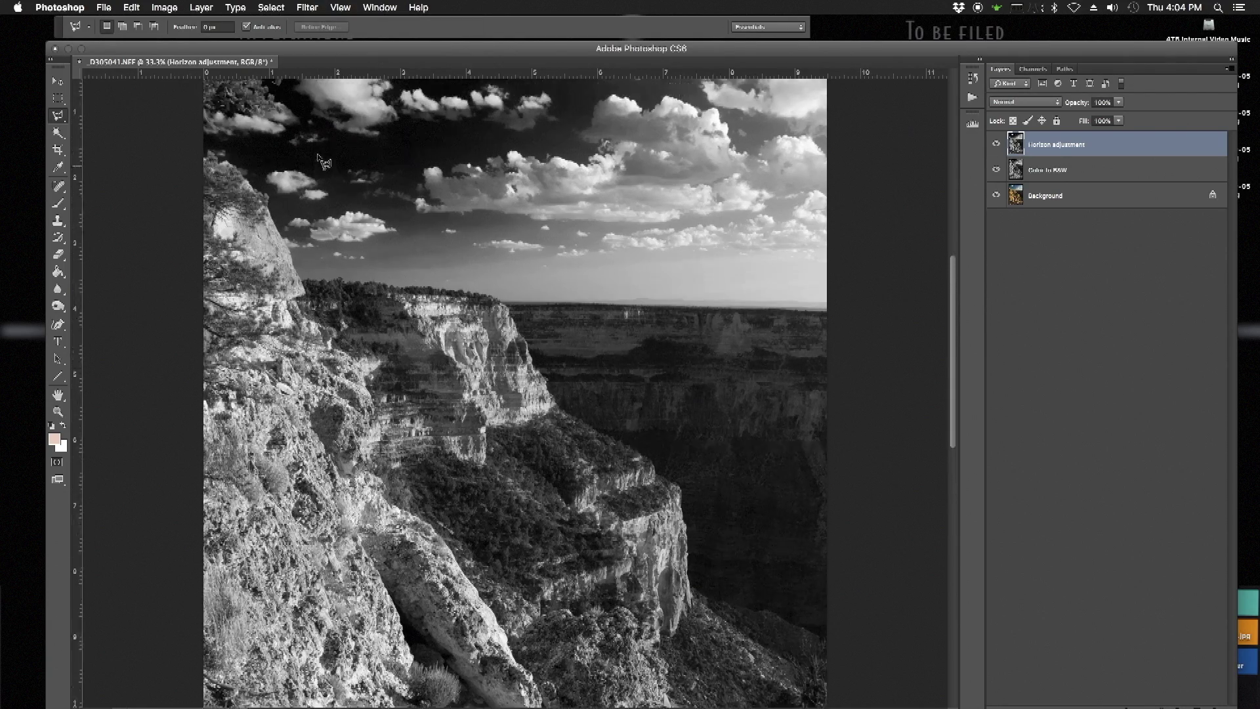
scroll(323, 162, up, 4)
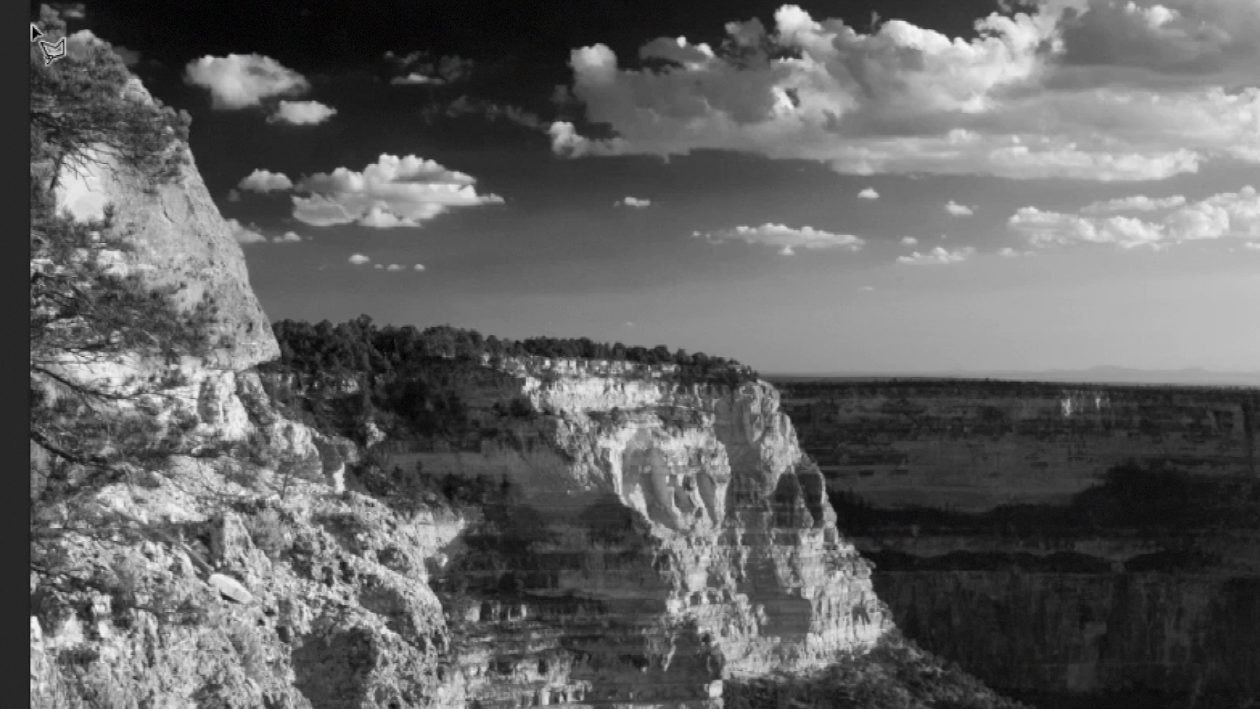
click(41, 8)
click(65, 21)
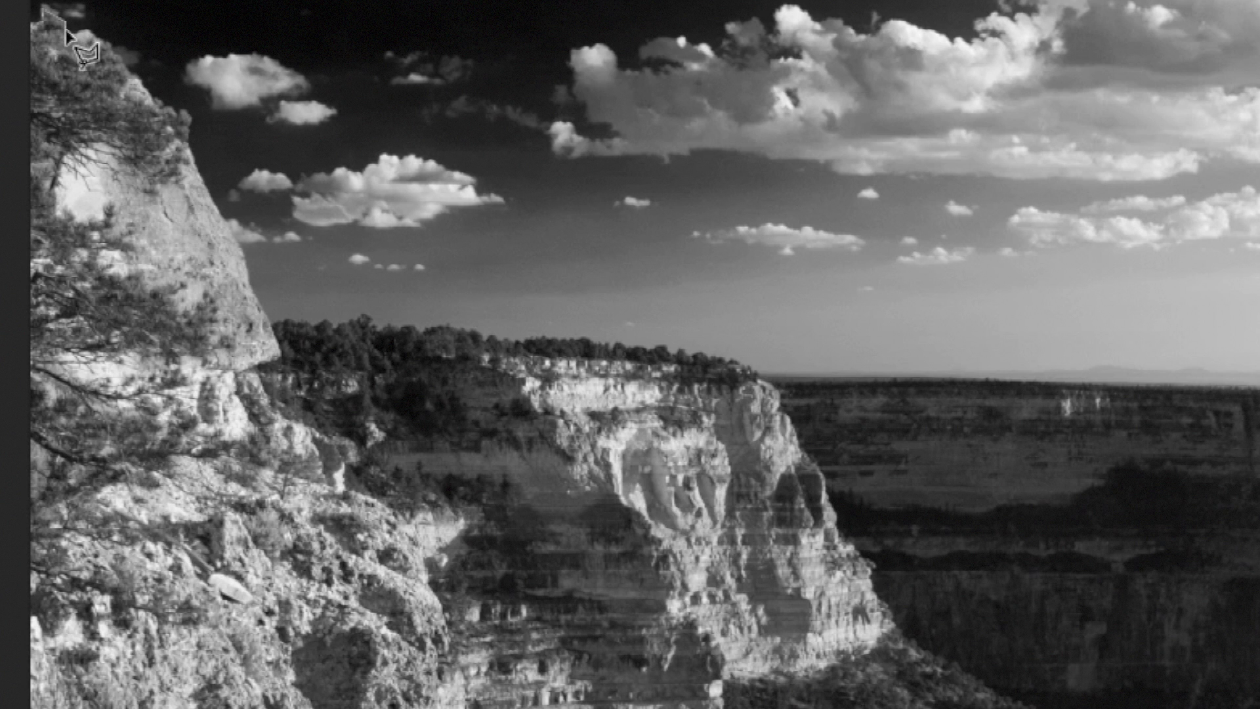
click(98, 38)
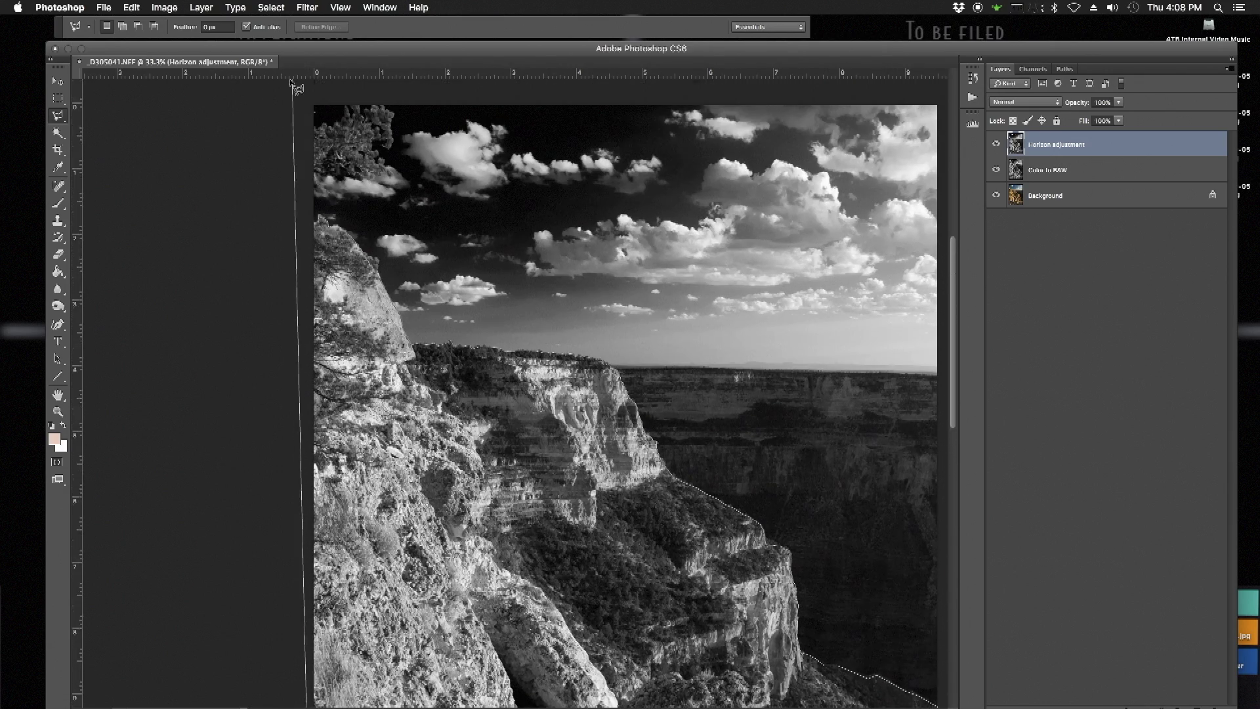
click(313, 217)
Step: Copy the selected cliffs to a new layer and rename it "Mountain cut out"
key(ctrl+j)
double_click(1038, 145)
text(Masntain cut out)
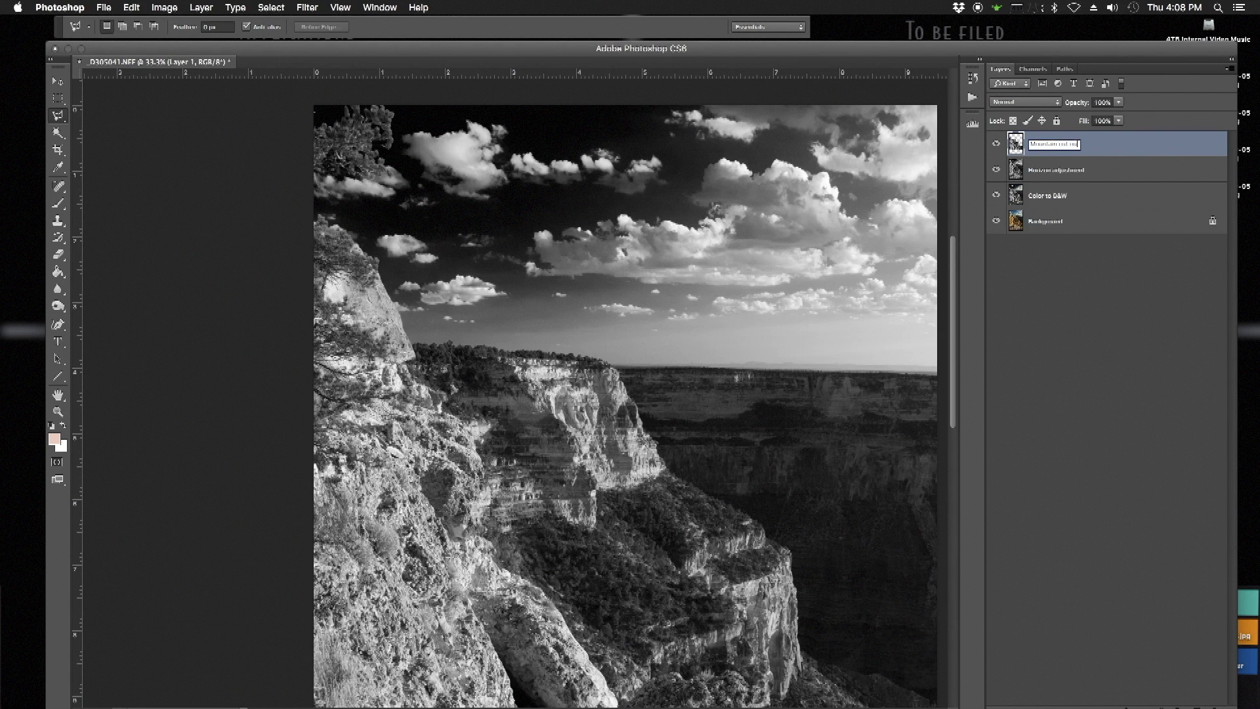
key(Return)
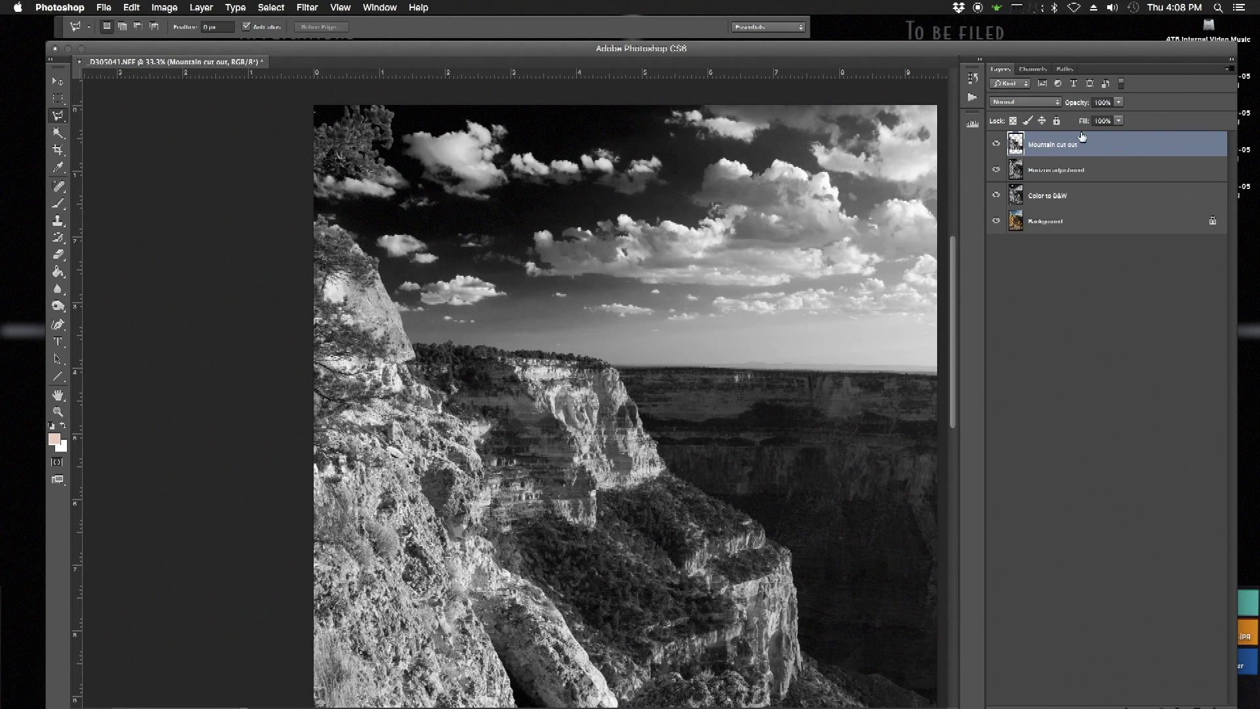
Step: Stretch the Mountain cut out layer upward to about 106.29% height and apply the transformation
click(63, 85)
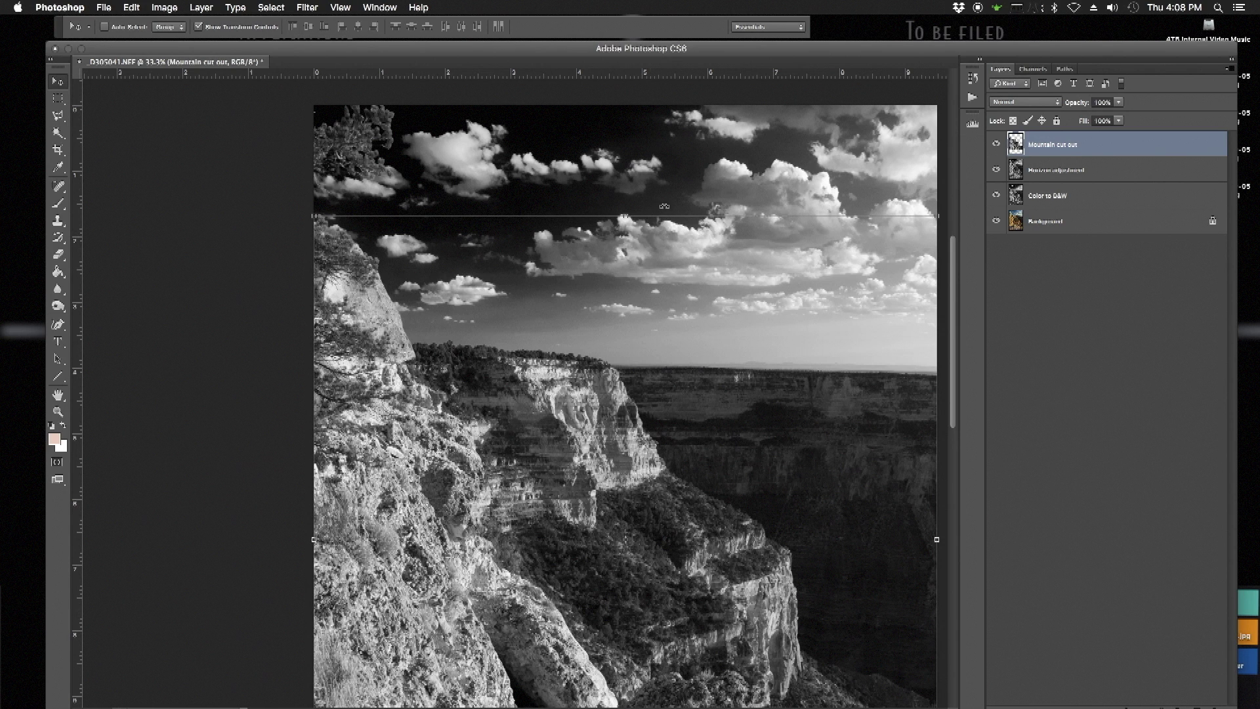
drag(626, 215, 619, 174)
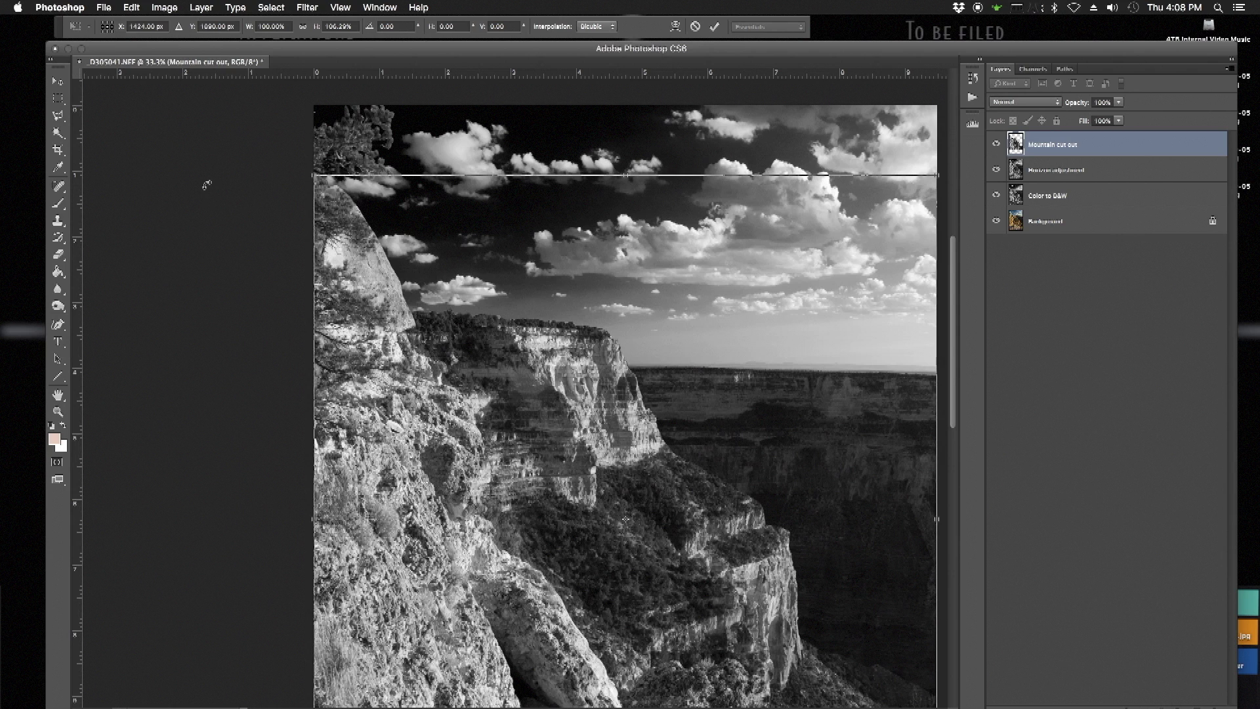
click(65, 86)
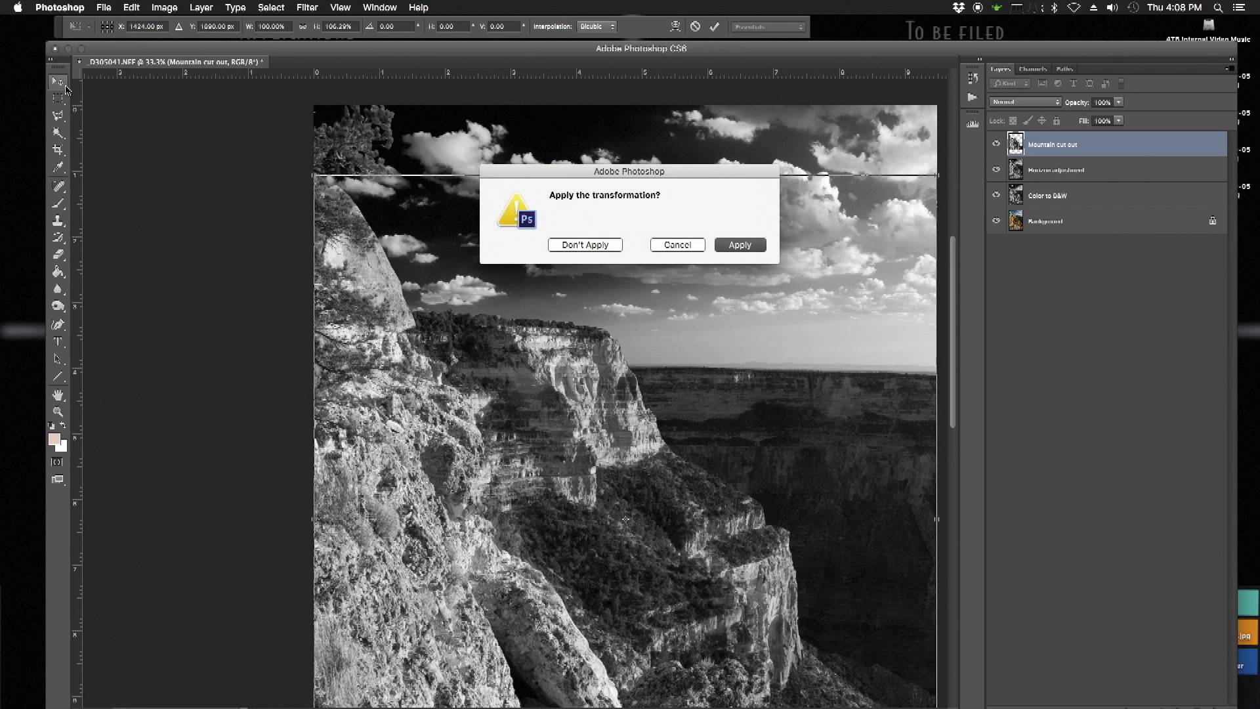
click(758, 246)
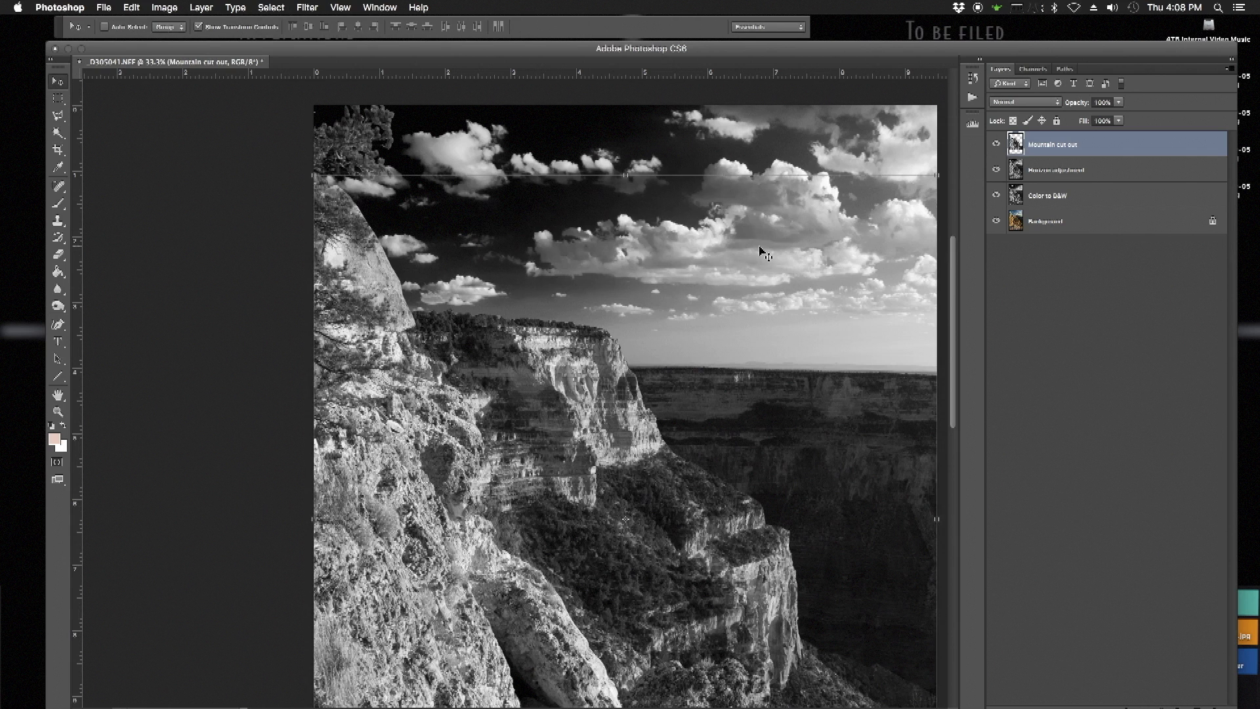
click(339, 8)
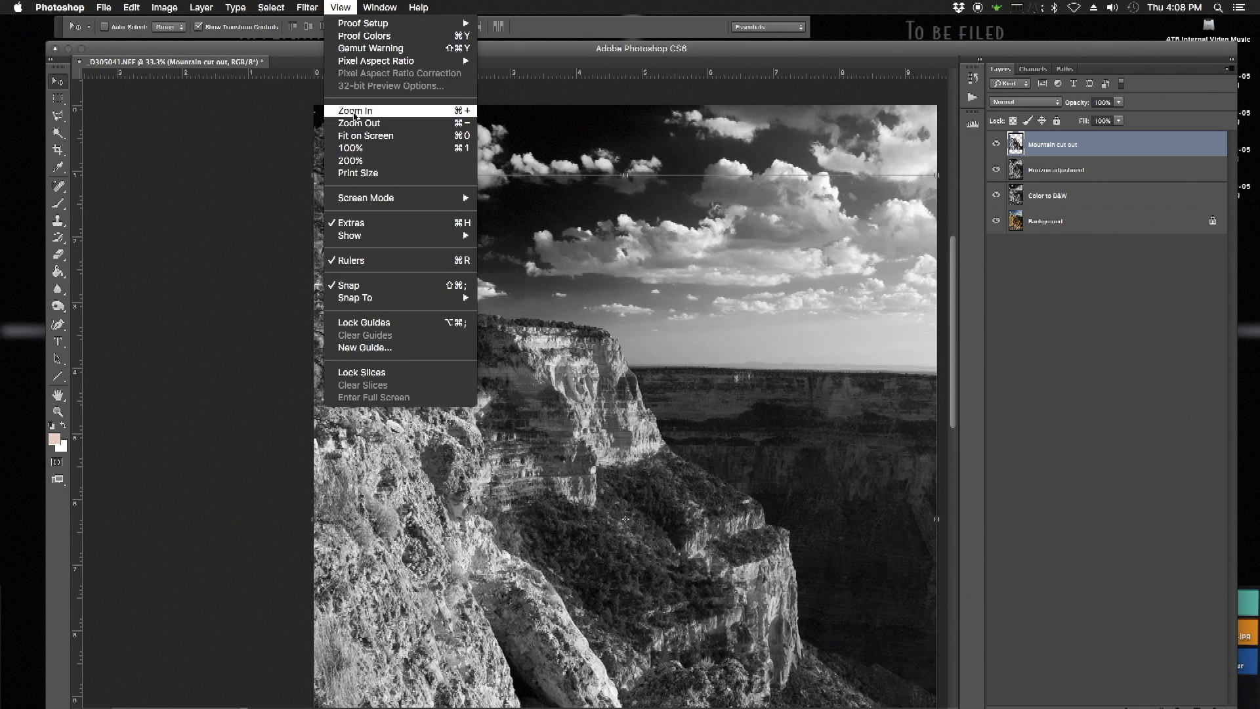
click(355, 135)
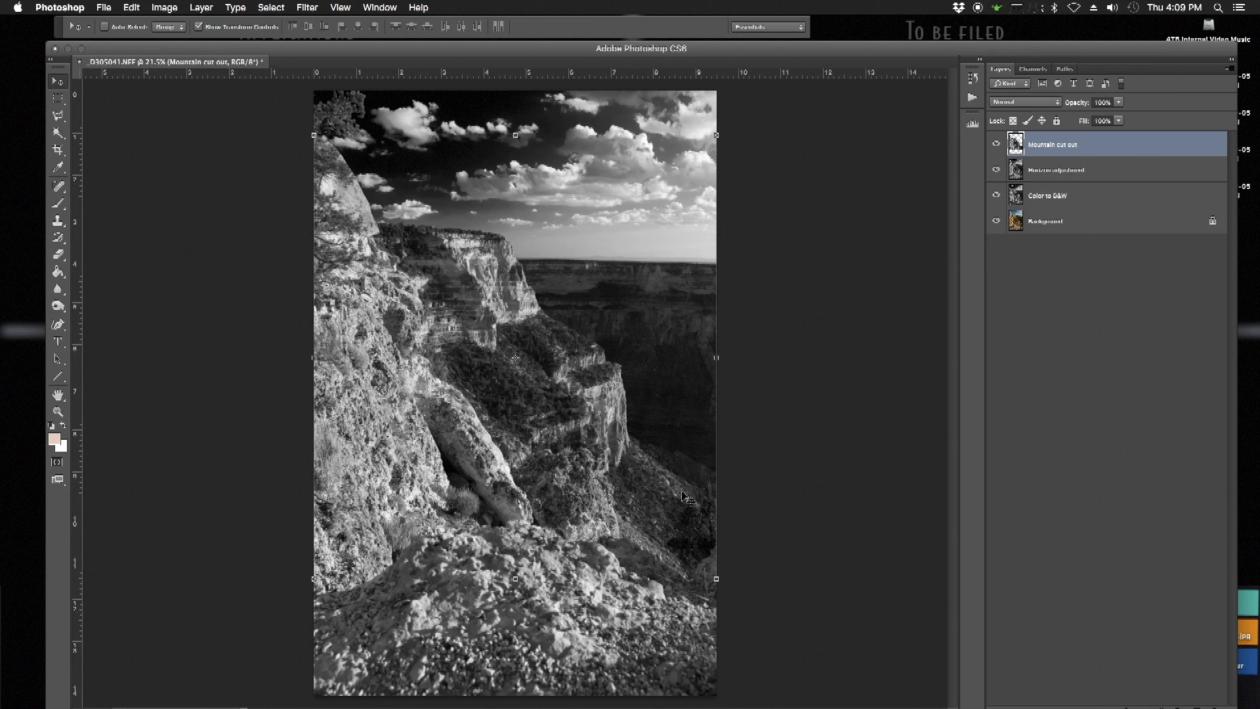
click(272, 12)
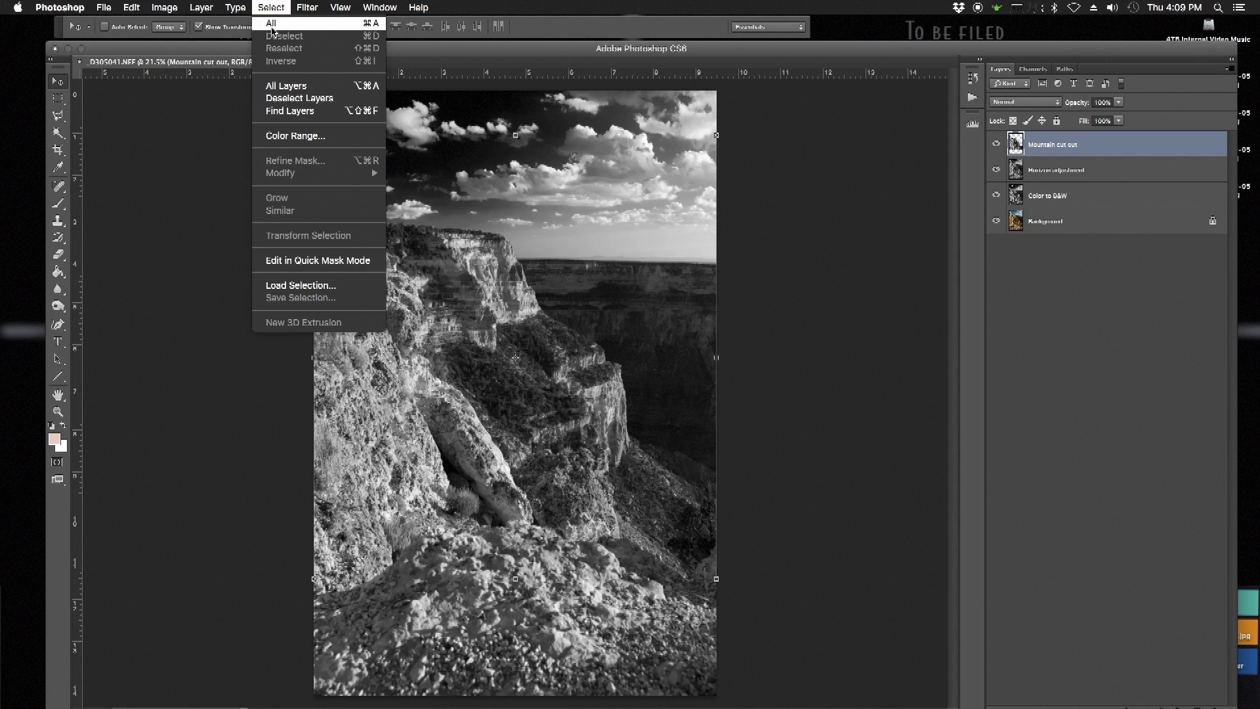
click(273, 27)
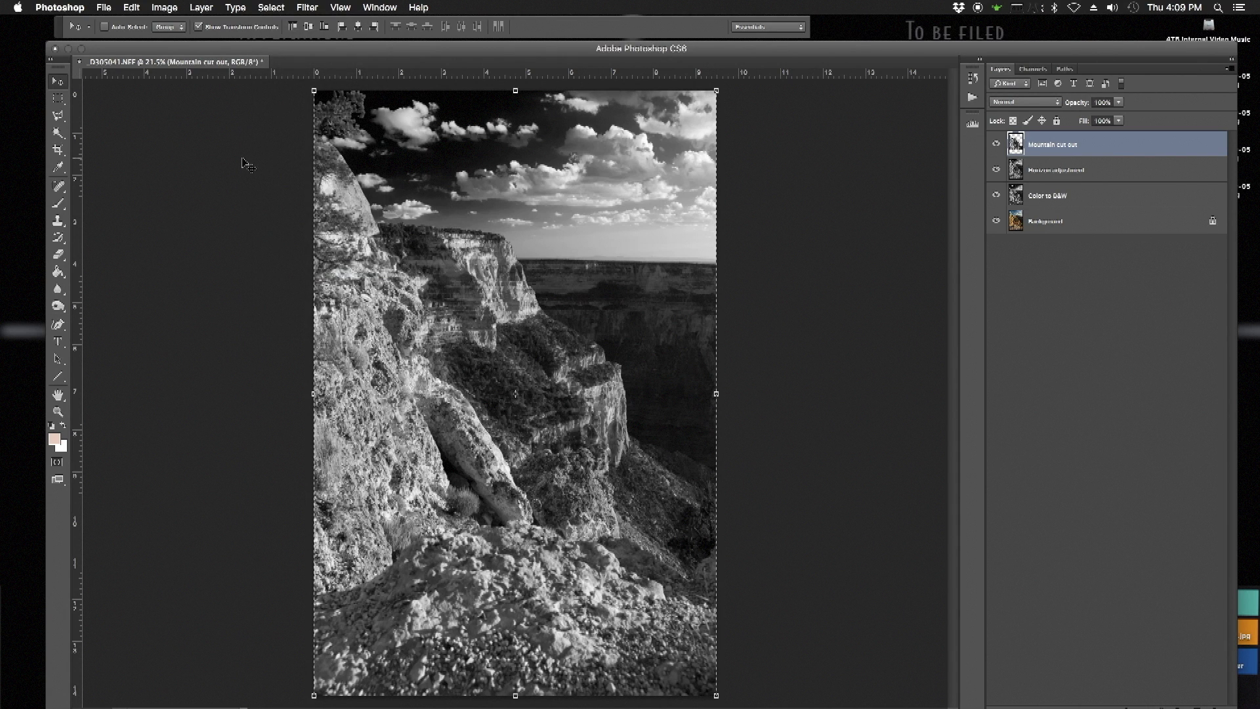
click(270, 8)
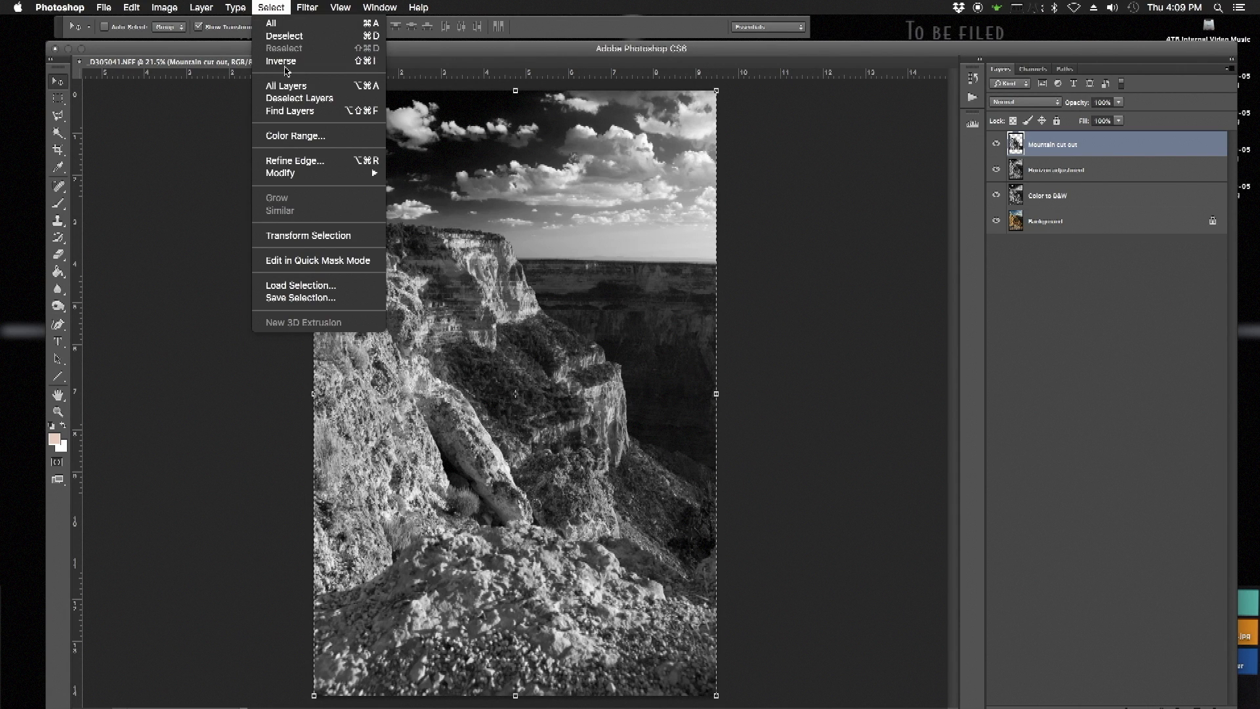
click(282, 35)
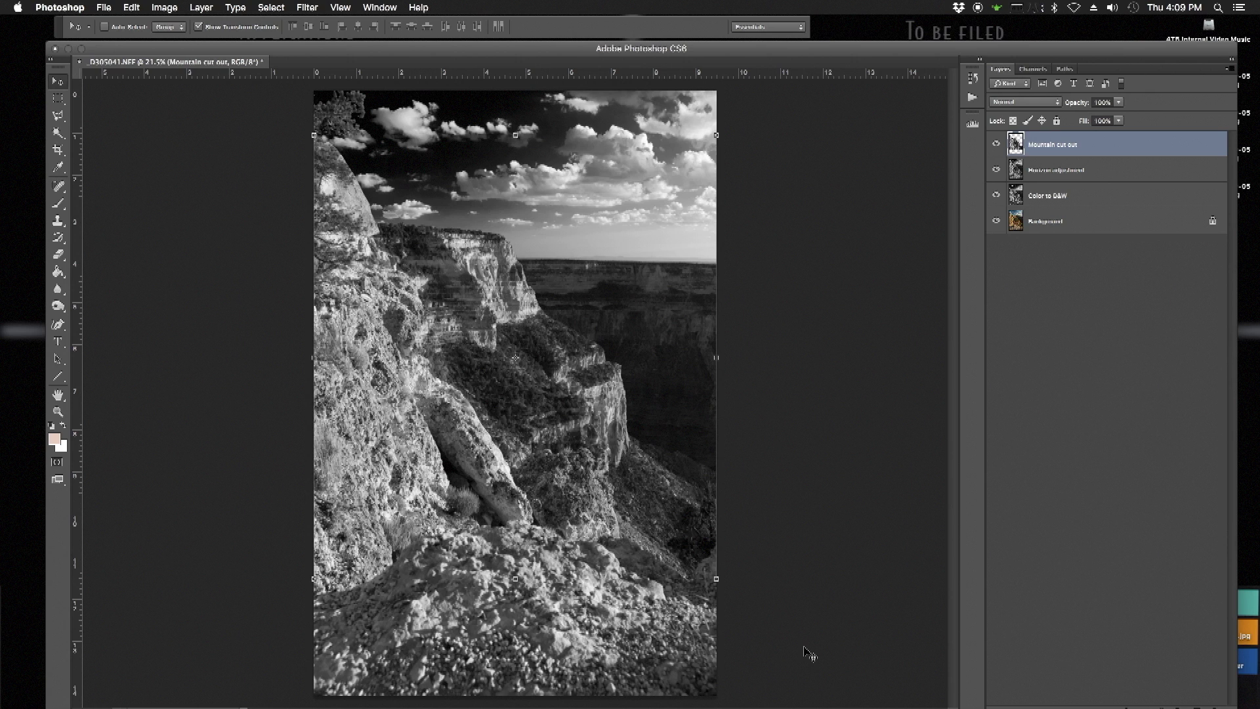
Step: Compare the canyon with and without the stretched Mountain cut out layer, leaving the layer visible
click(58, 99)
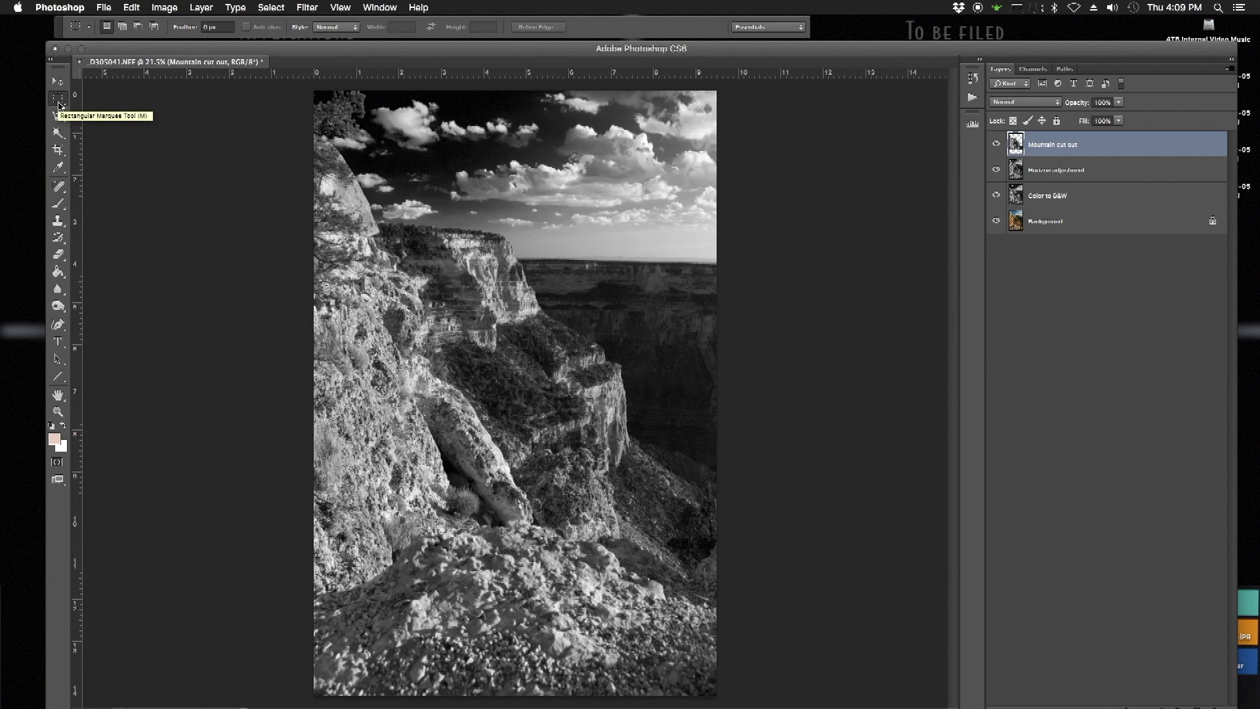
click(996, 146)
click(996, 145)
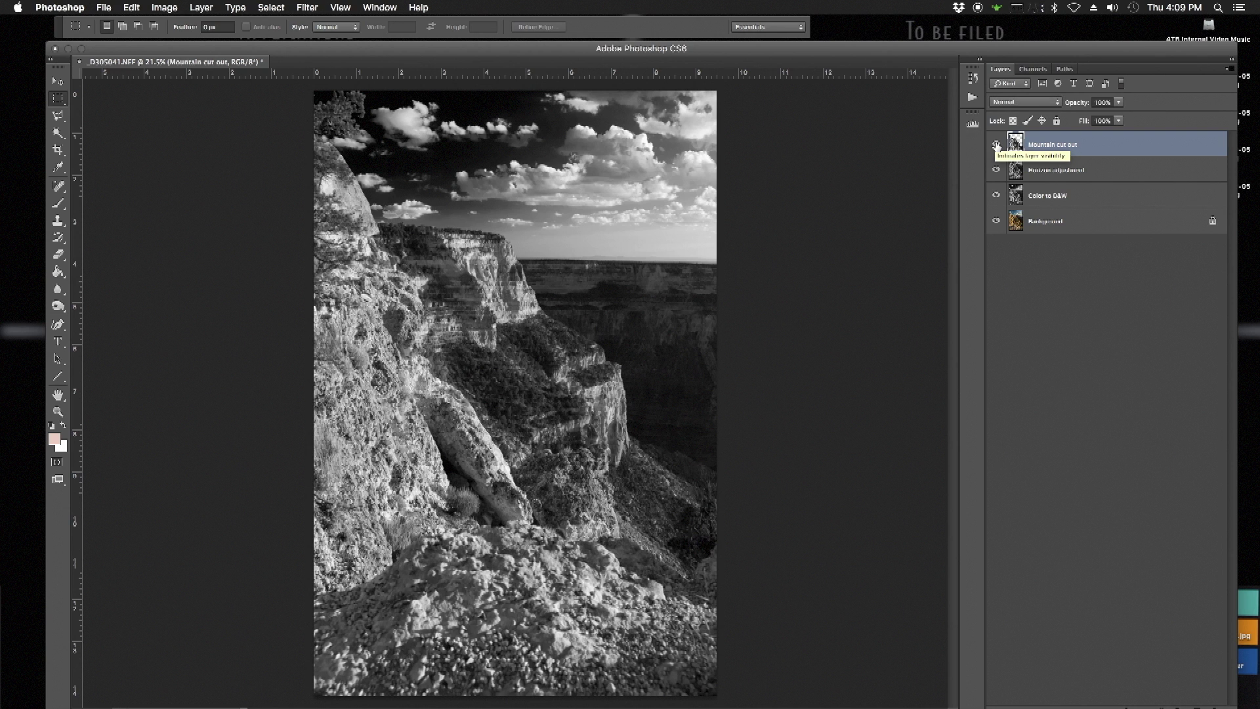
click(996, 146)
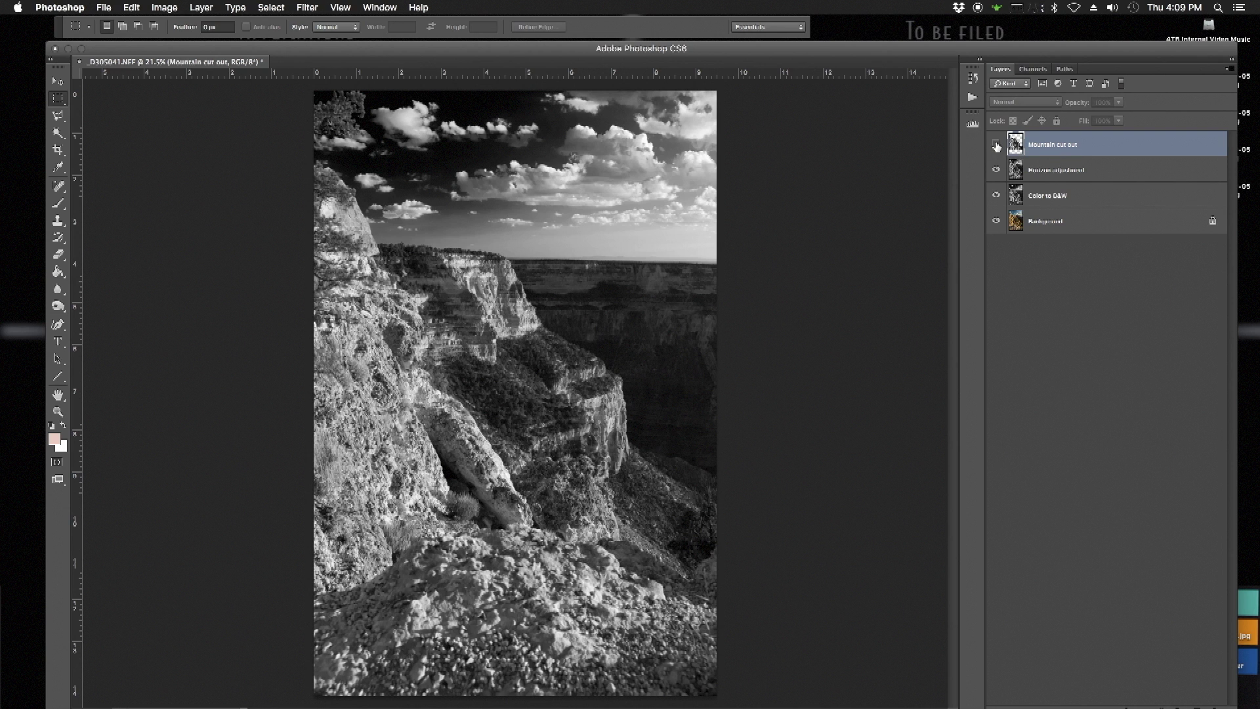
click(996, 146)
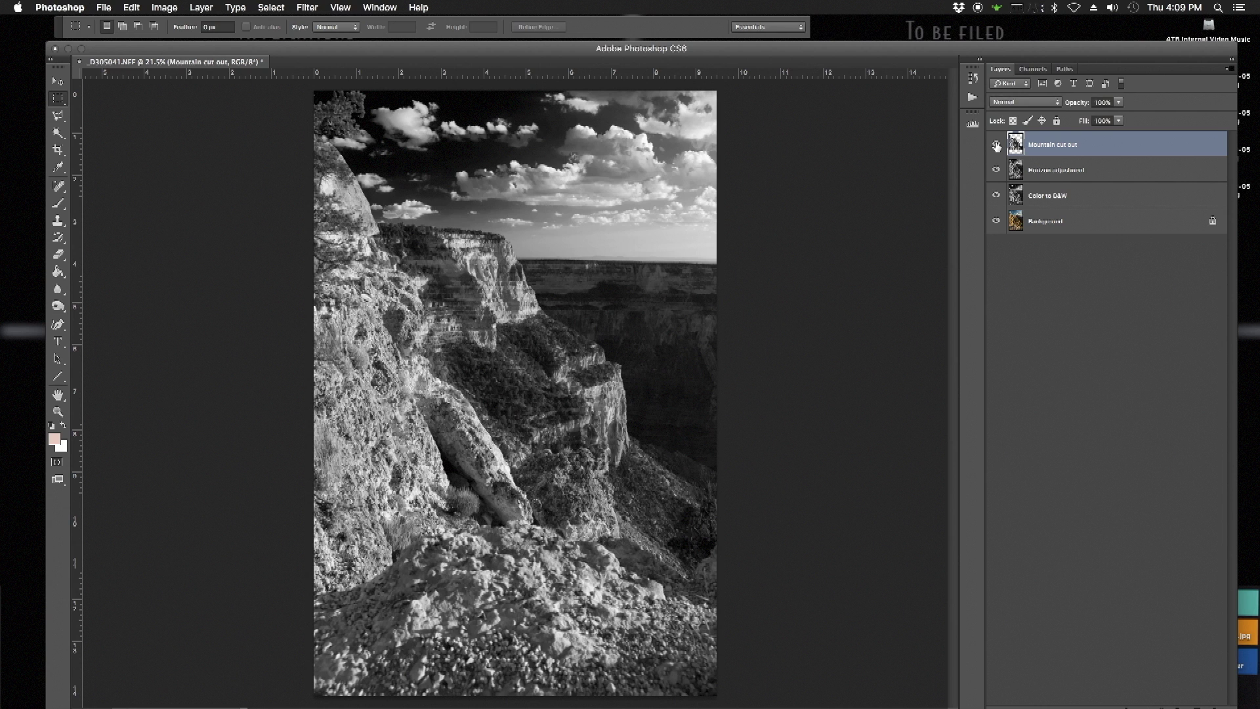
click(996, 145)
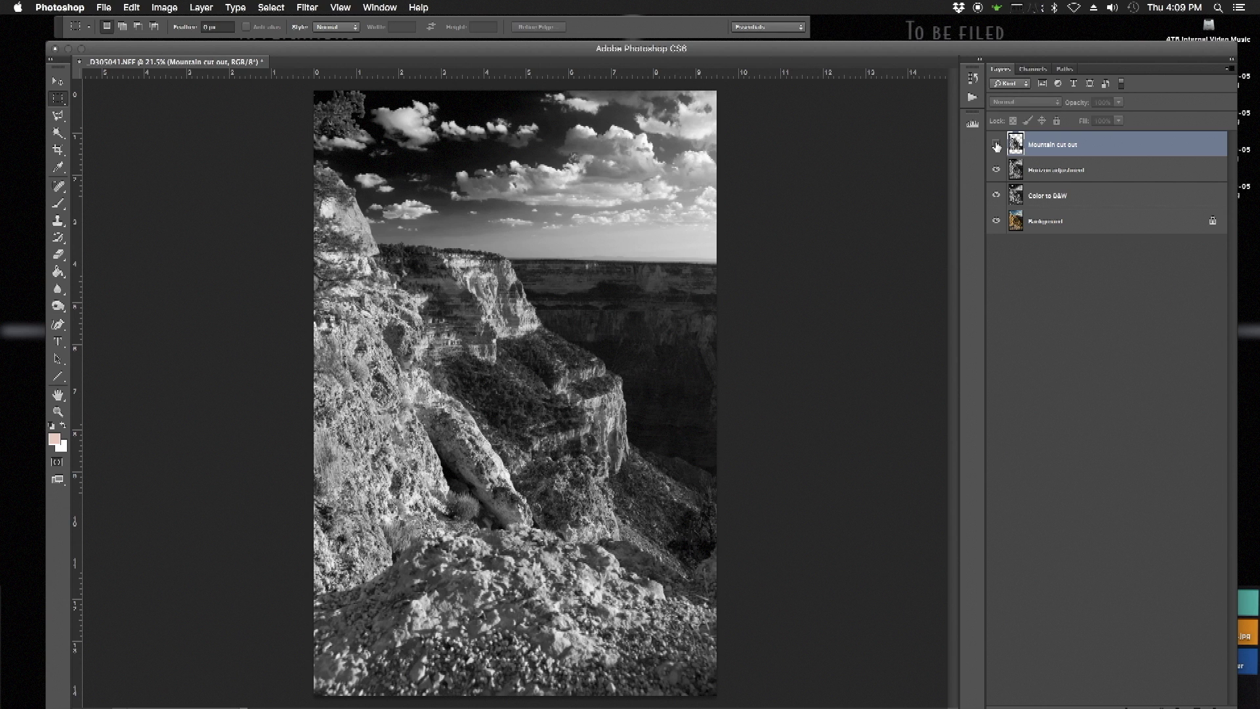
click(996, 146)
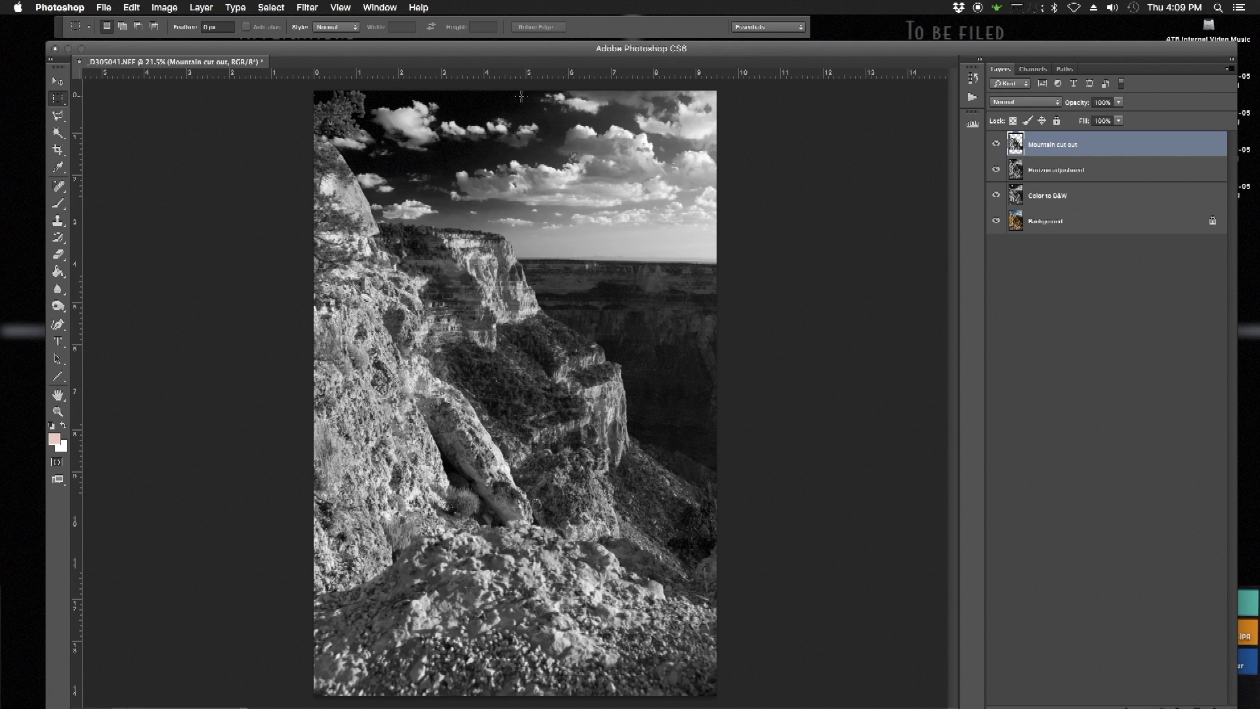
Step: Examine the Mountain cut out layer's upper edge against the sky at 200% magnification, along the cliffs and the tree line
click(344, 8)
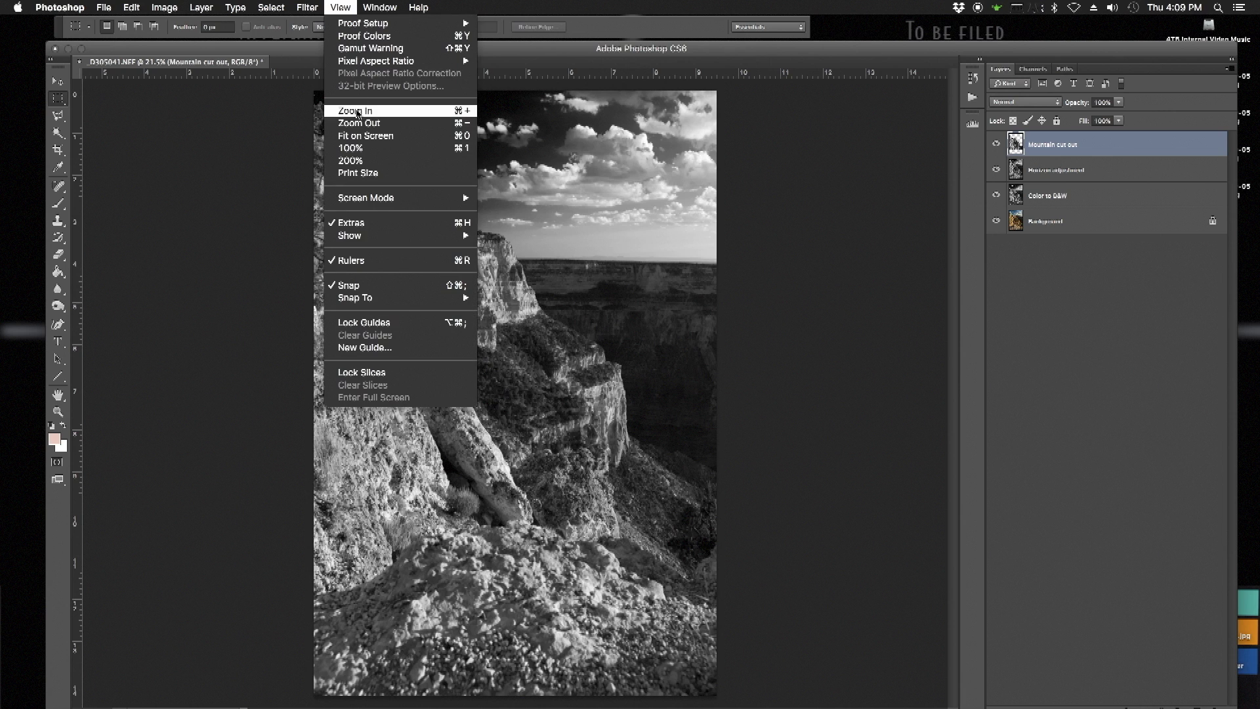
click(357, 161)
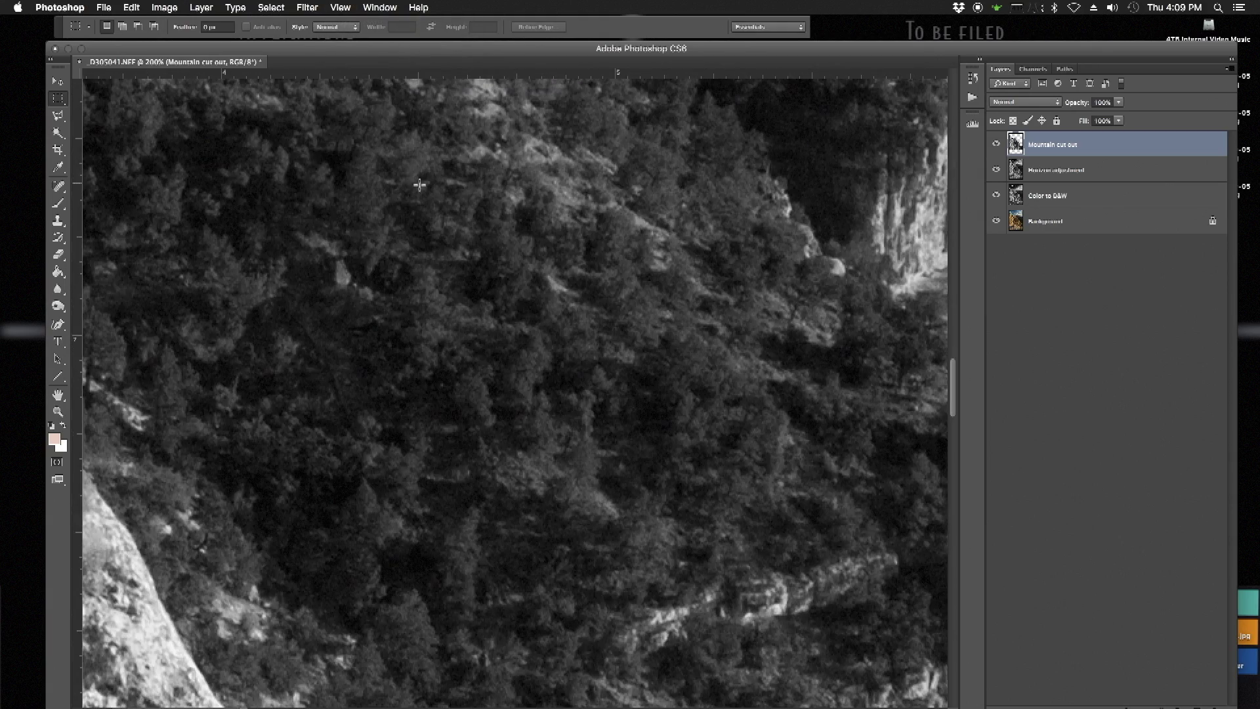
scroll(413, 197, up, 5)
scroll(412, 212, up, 10)
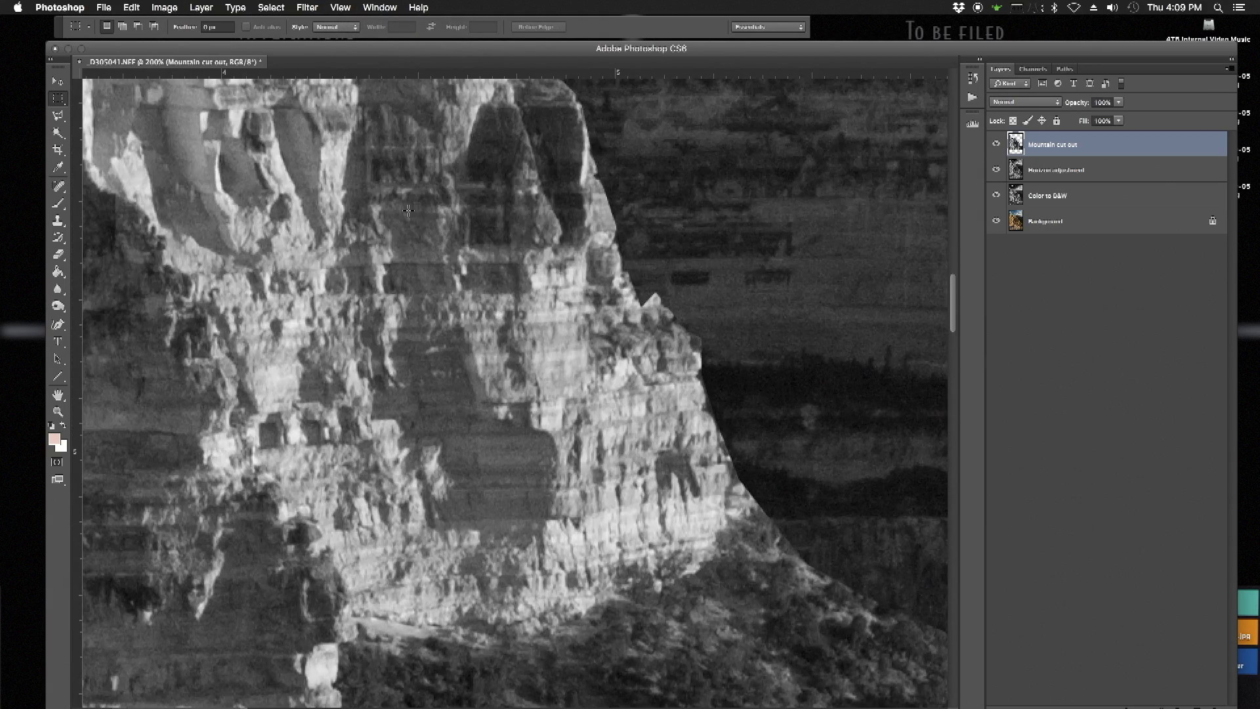
scroll(406, 208, up, 6)
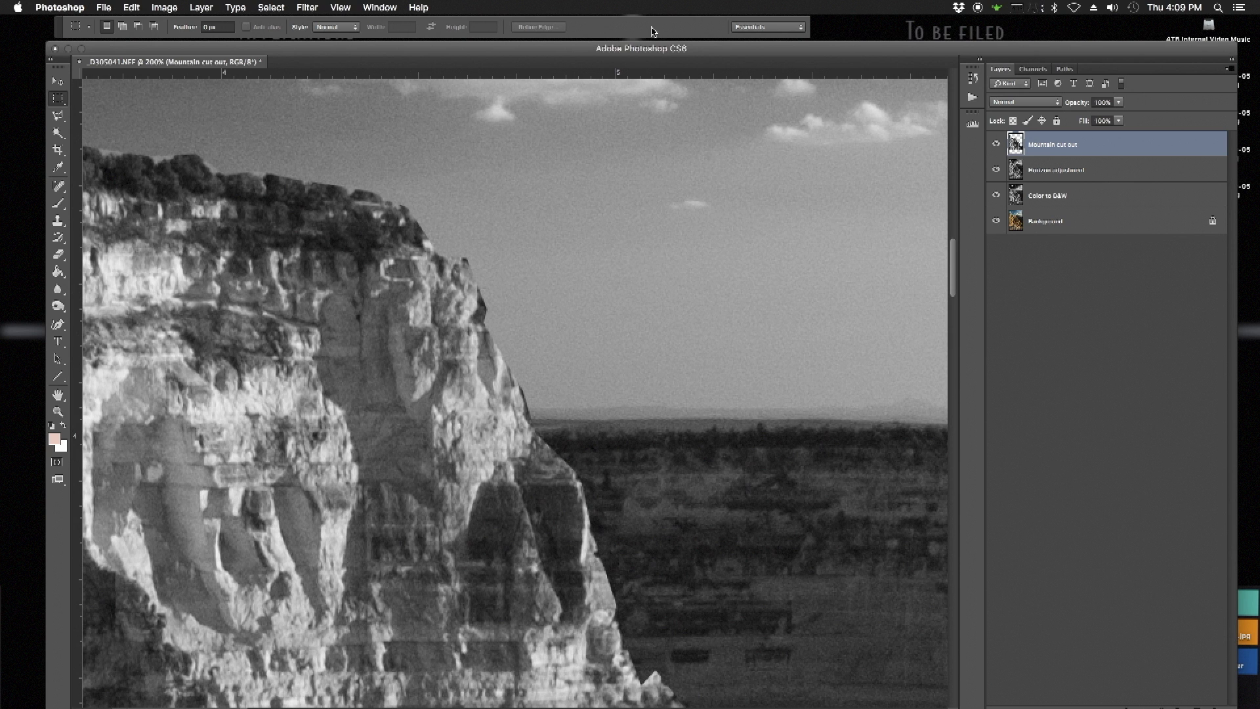
drag(872, 51, 843, 29)
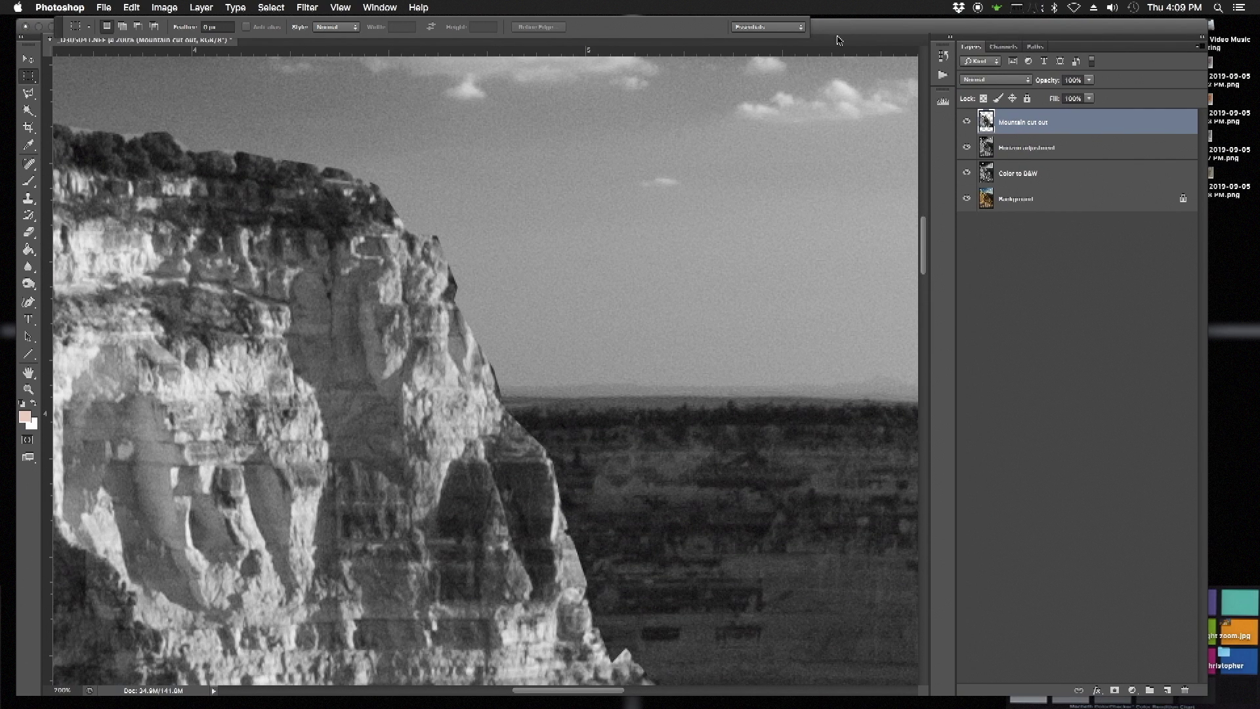
drag(570, 695, 446, 686)
mouse_move(917, 258)
mouse_down()
mouse_move(918, 224)
mouse_move(917, 256)
mouse_up()
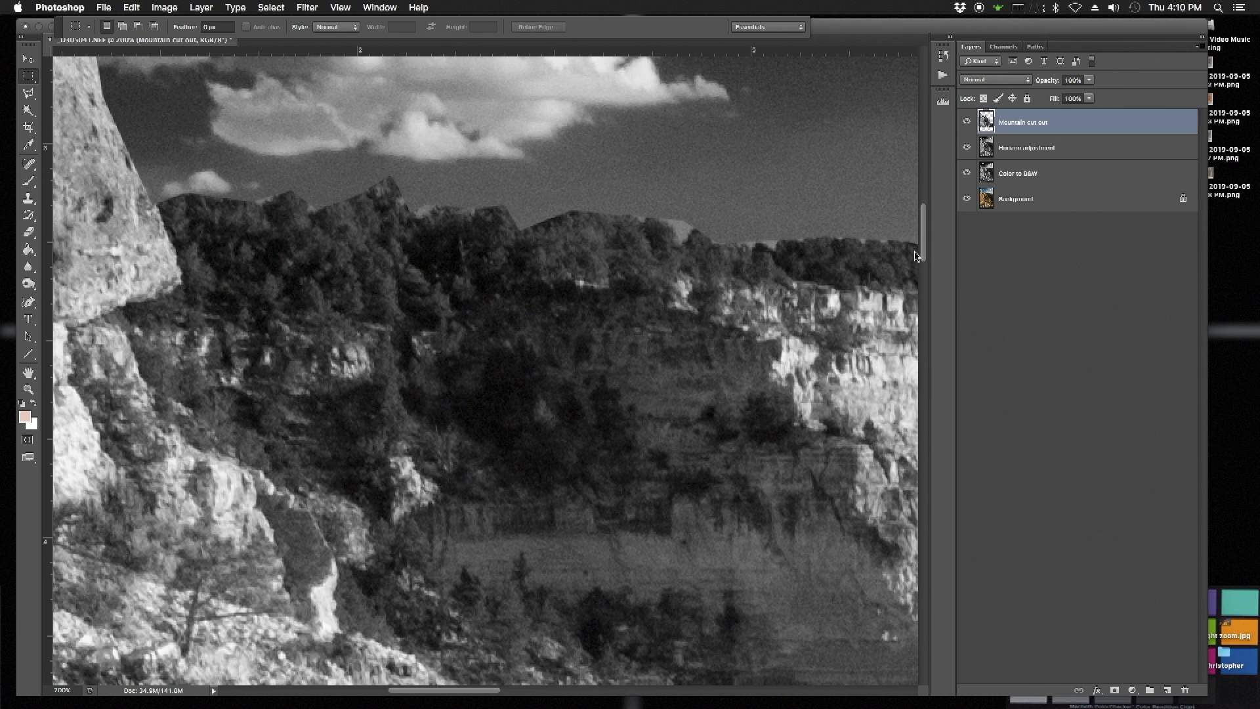
Step: Set up the Eraser with a 10 px brush, 92% hardness and 74% opacity
click(28, 232)
click(123, 29)
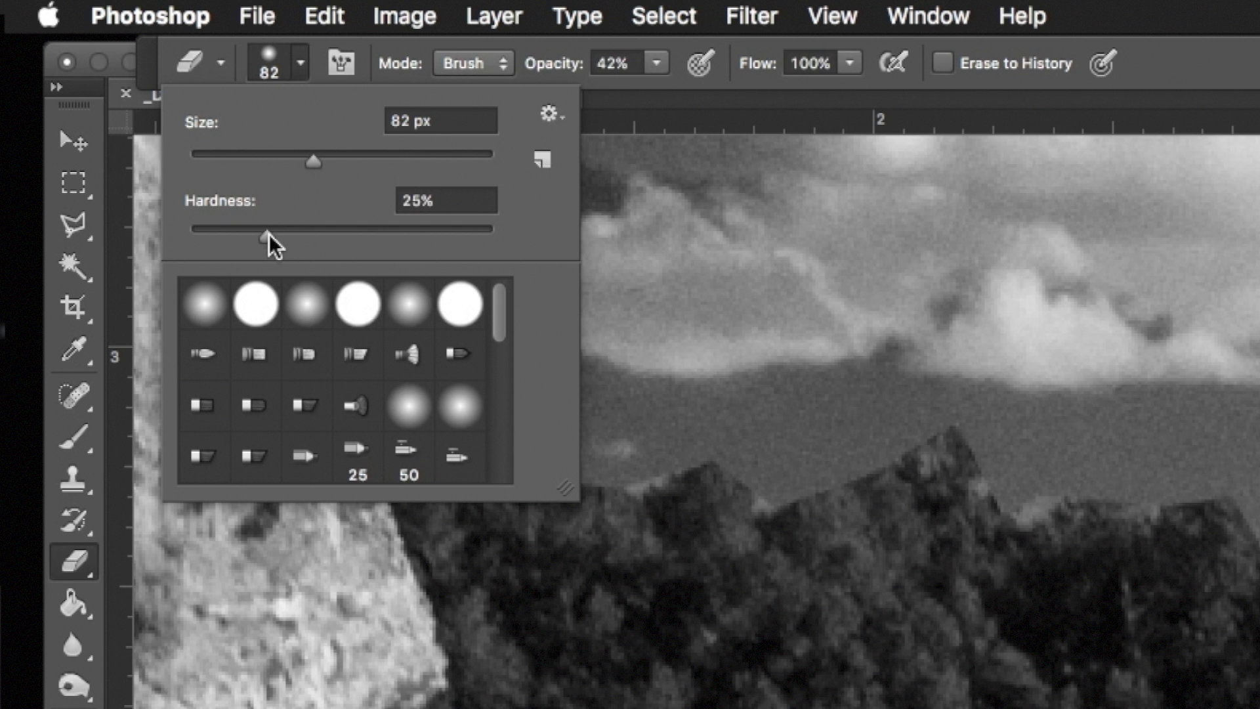
drag(269, 236, 469, 231)
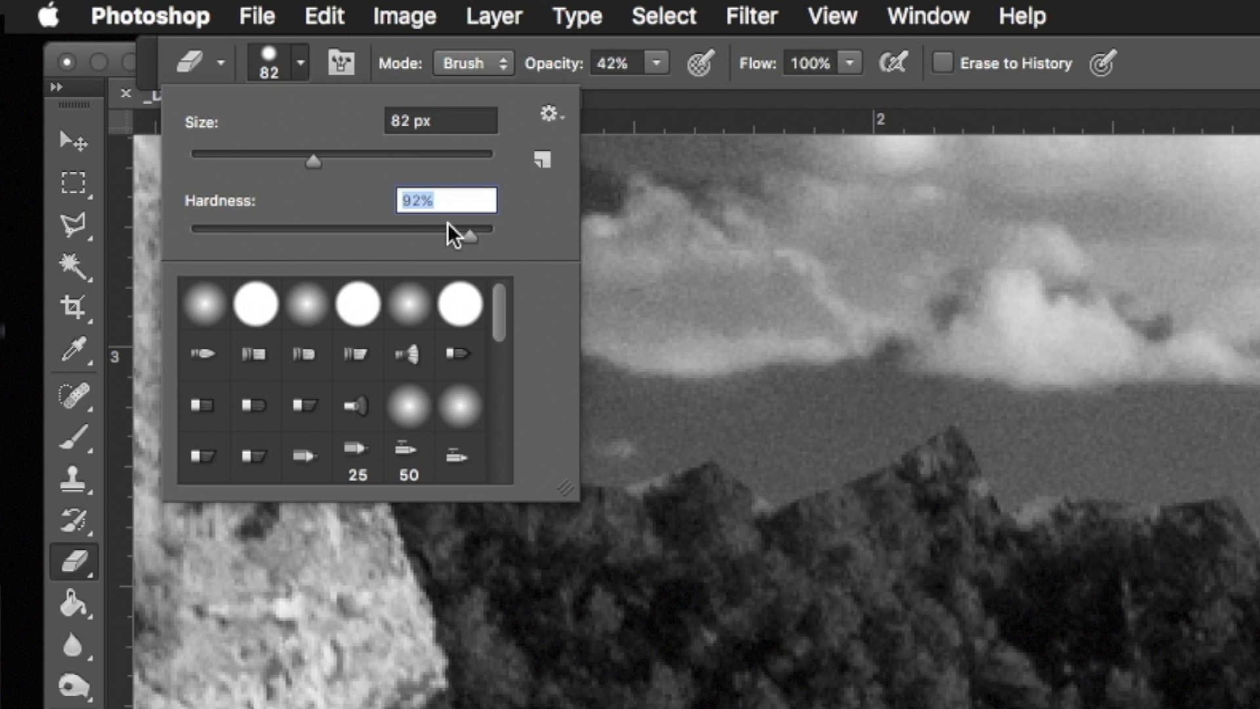
click(300, 64)
click(300, 65)
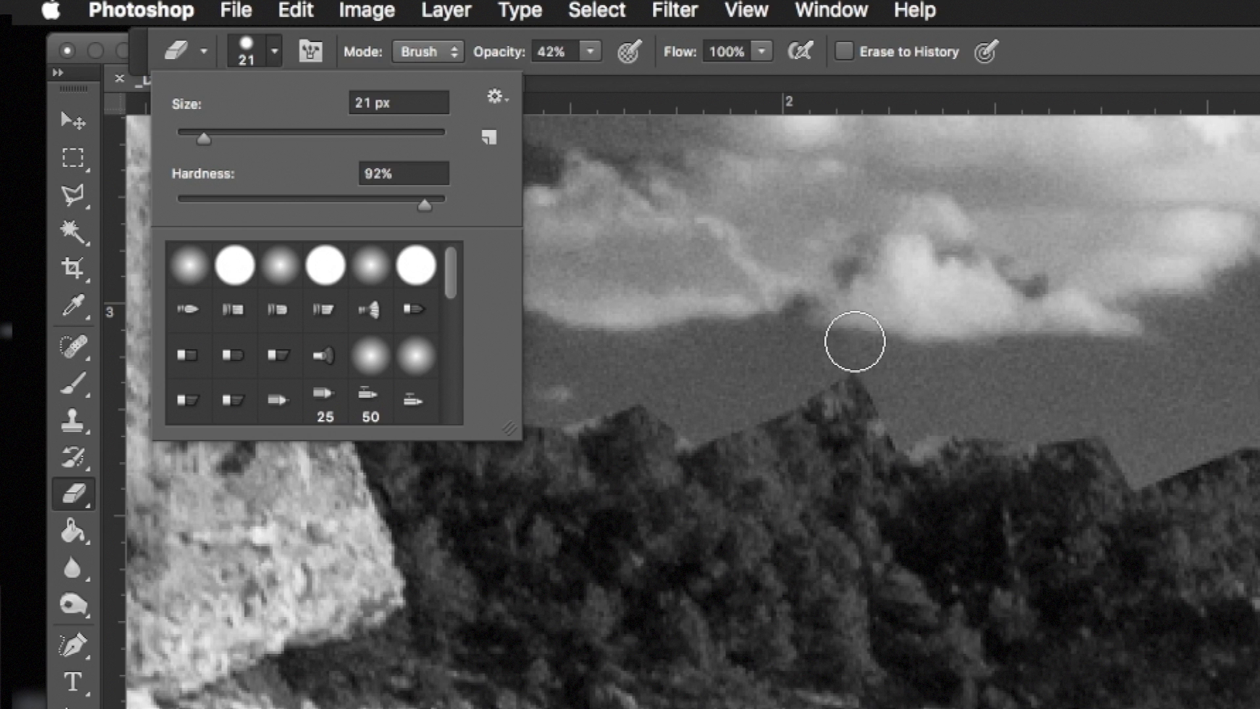
drag(203, 139, 189, 144)
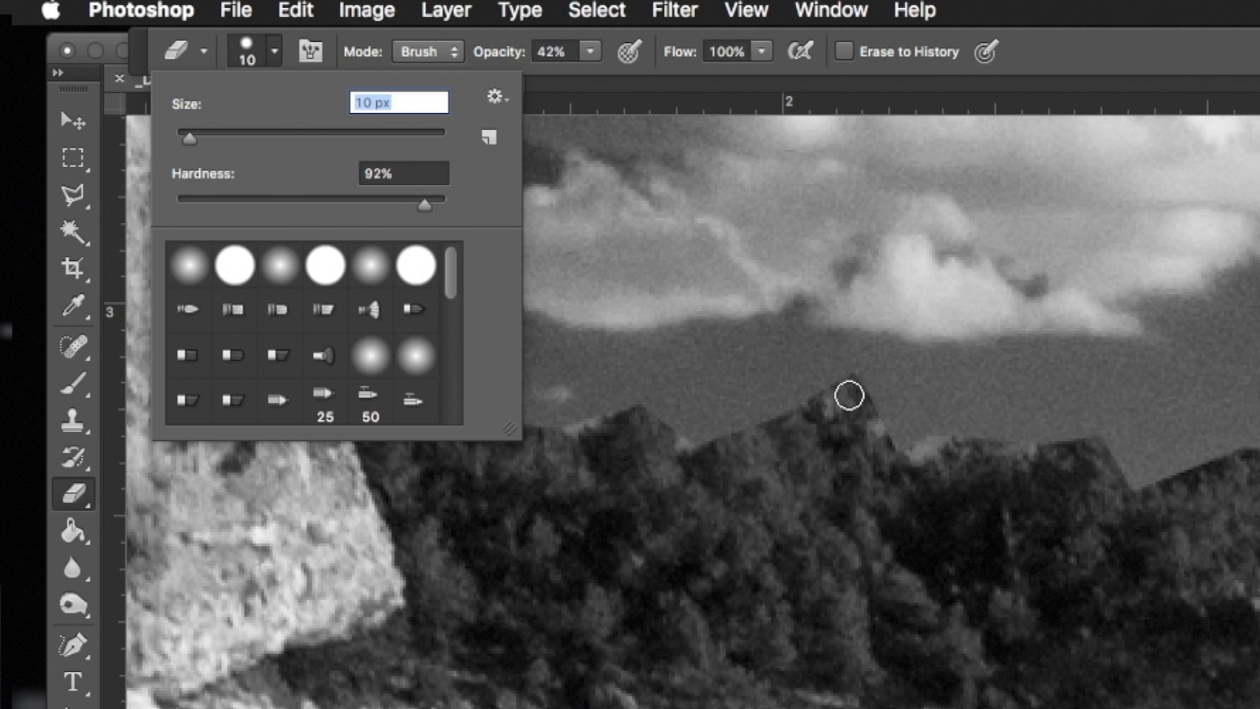
click(912, 434)
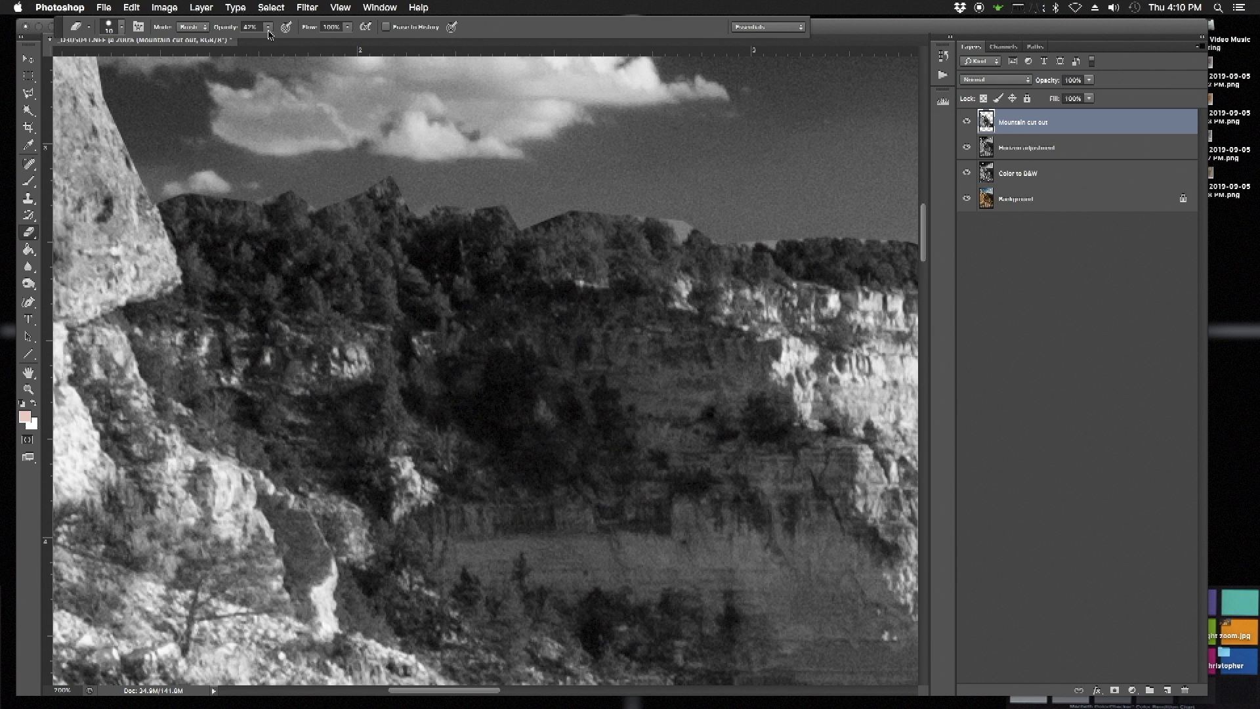
click(268, 28)
drag(275, 43, 291, 45)
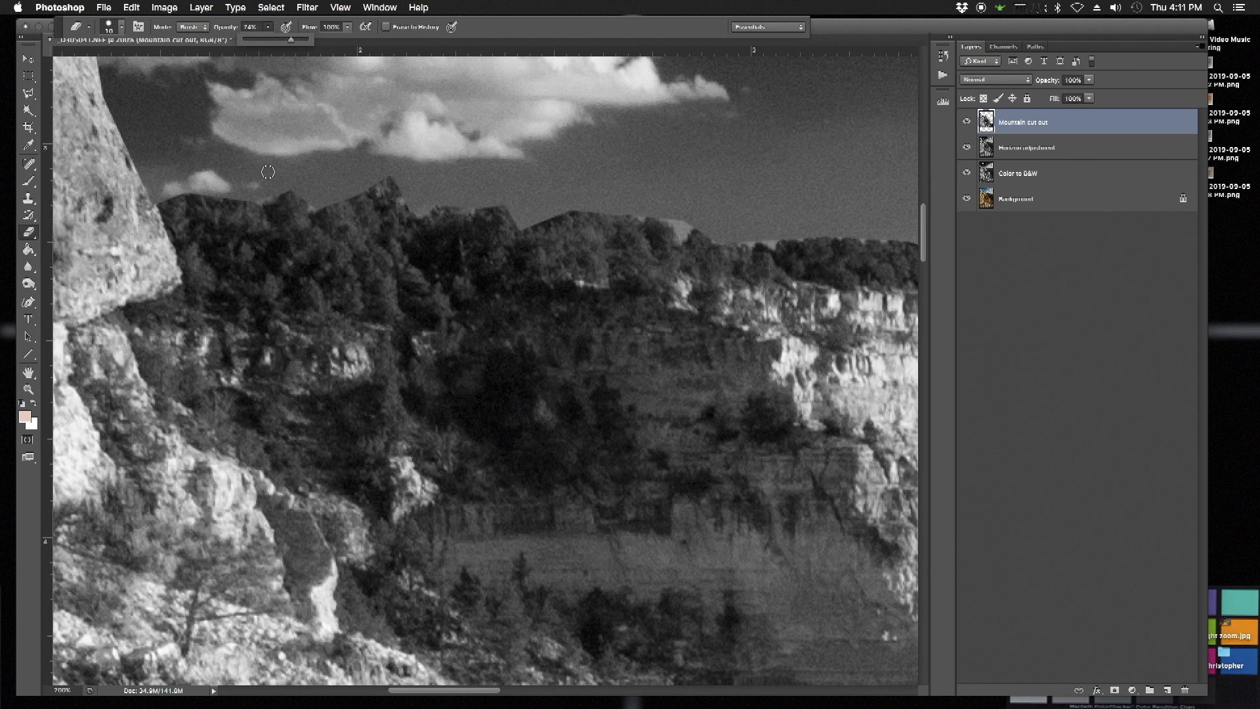
Step: Erase the leftover straight-edged sky fragments along the tree line on the Mountain cut out layer, following the treetops across the ridge
click(261, 194)
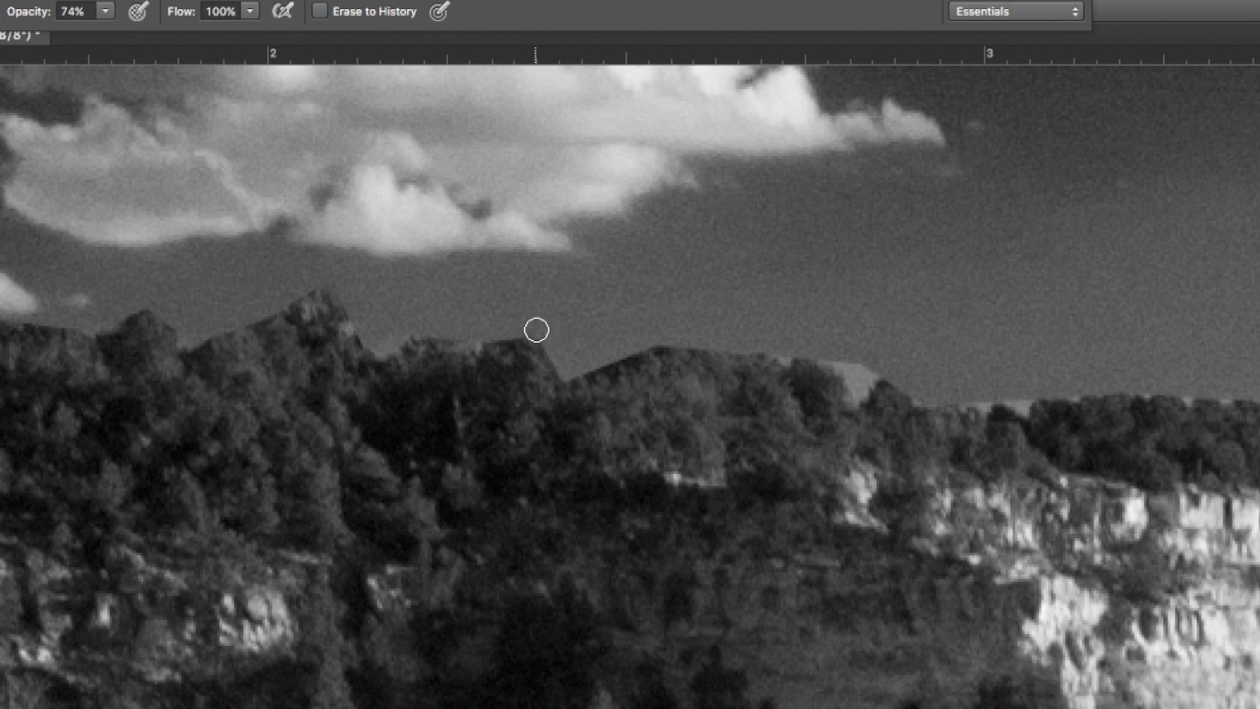
mouse_move(550, 352)
mouse_down()
mouse_move(571, 365)
mouse_move(655, 348)
mouse_move(609, 357)
mouse_up()
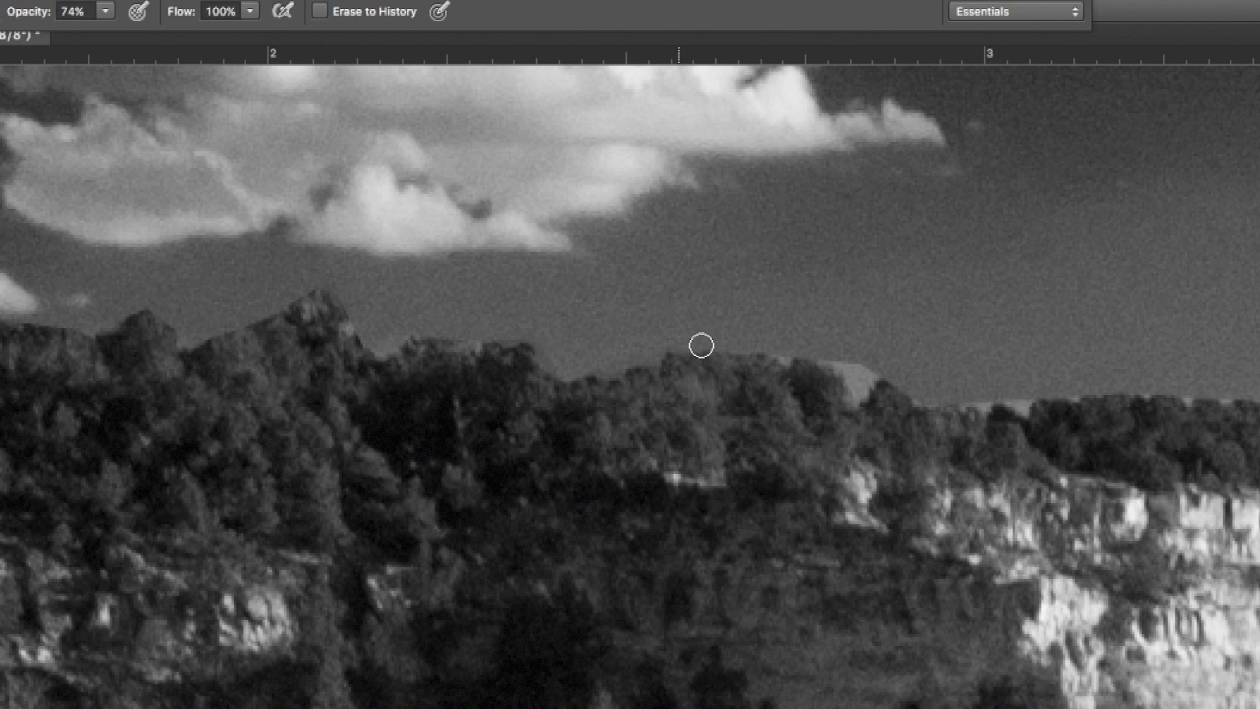
mouse_move(781, 348)
mouse_down()
mouse_move(853, 371)
mouse_move(829, 361)
mouse_move(849, 361)
mouse_move(857, 391)
mouse_move(869, 368)
mouse_move(833, 352)
mouse_move(872, 374)
mouse_move(858, 391)
mouse_move(897, 374)
mouse_move(944, 391)
mouse_up()
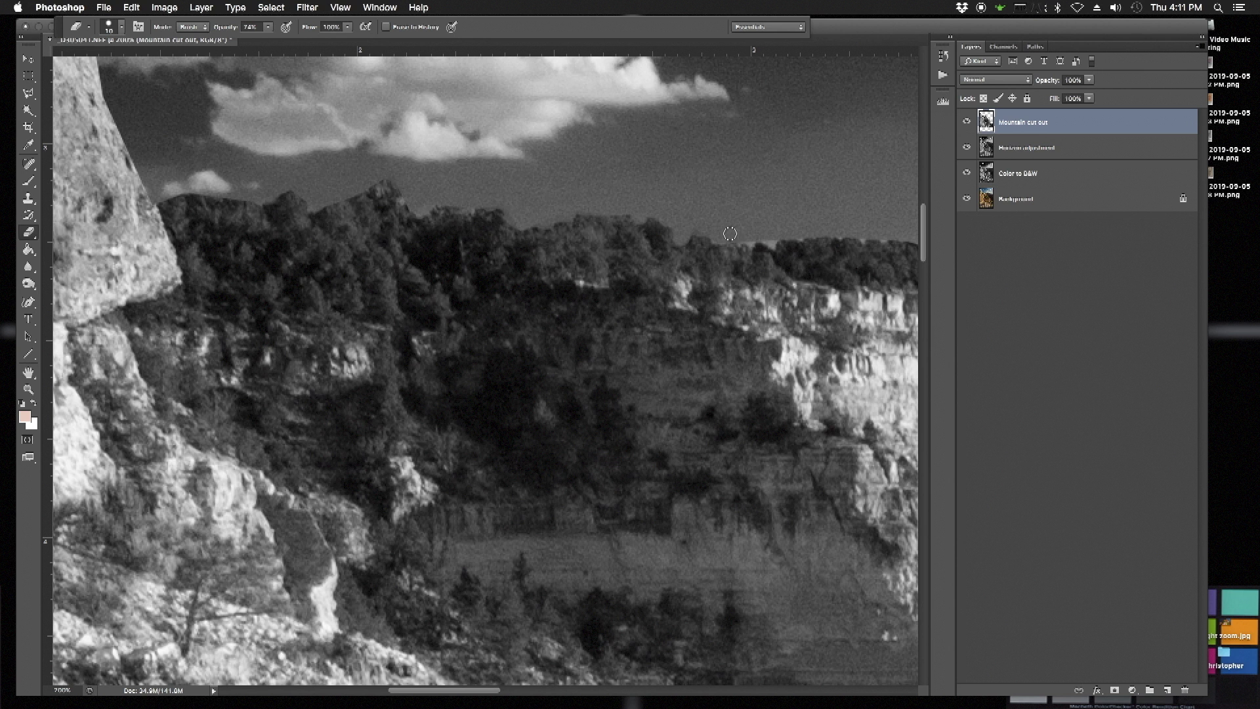
drag(729, 234, 889, 231)
Step: Choose the Blur tool for the large pale rock's edge against the sky
drag(923, 249, 921, 235)
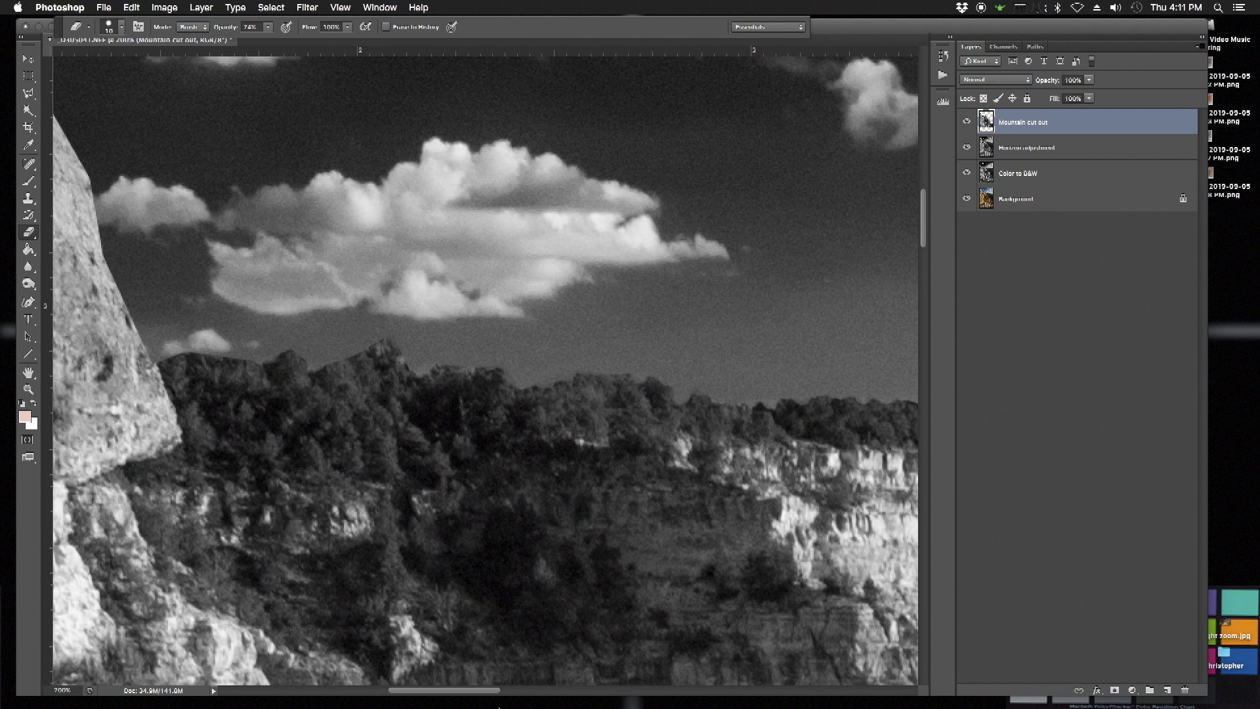
drag(484, 690, 463, 689)
scroll(460, 516, up, 5)
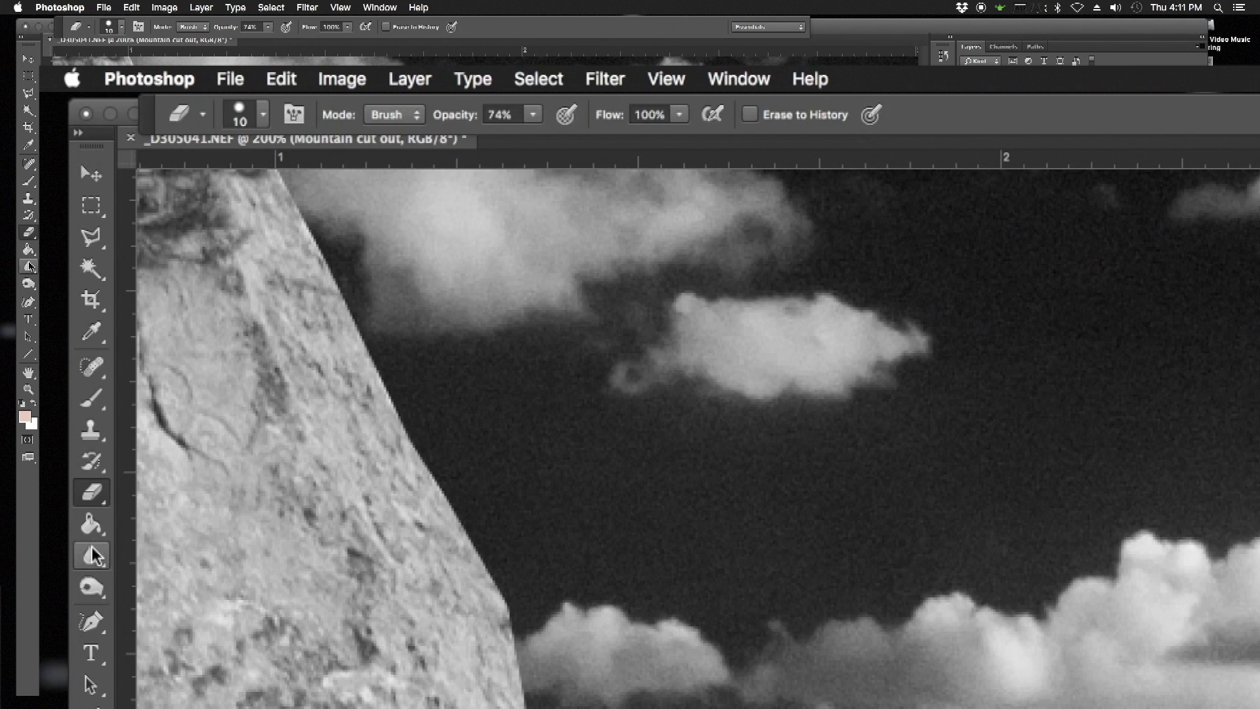
click(30, 266)
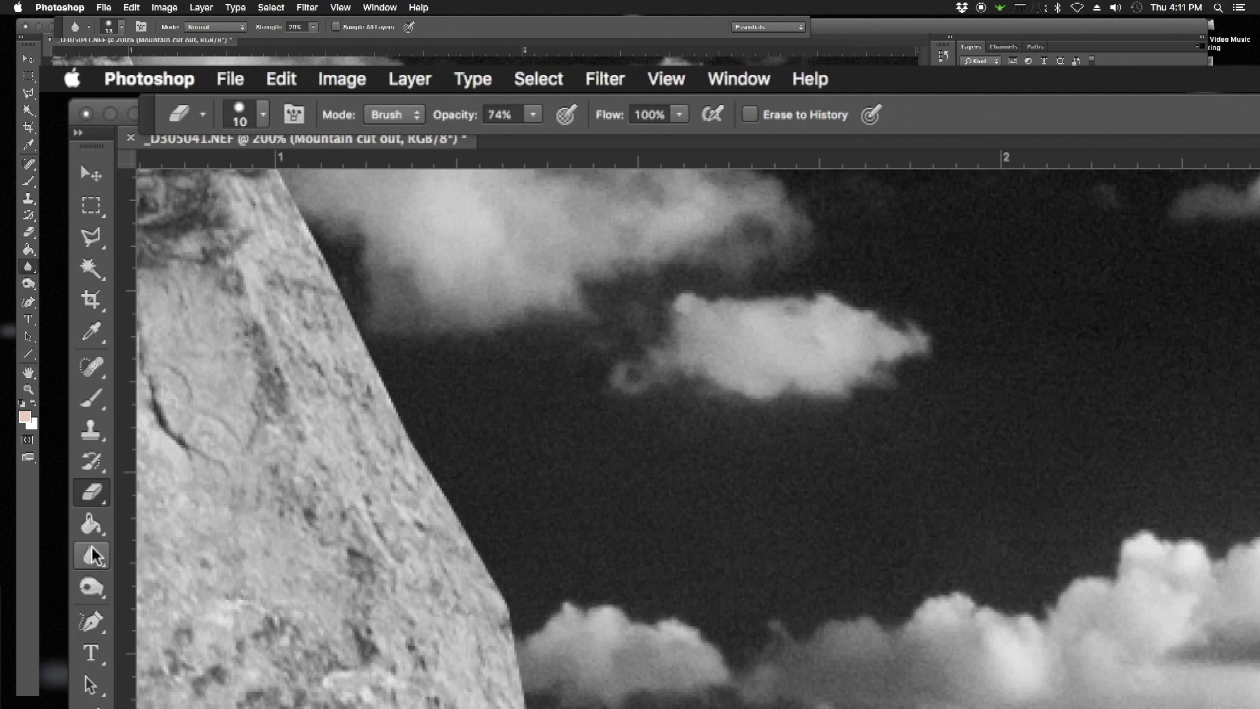
Step: Try to soften the pale rock's edge against the sky with the Blur tool at 34% strength, and undo the stroke
click(316, 28)
drag(308, 41, 320, 43)
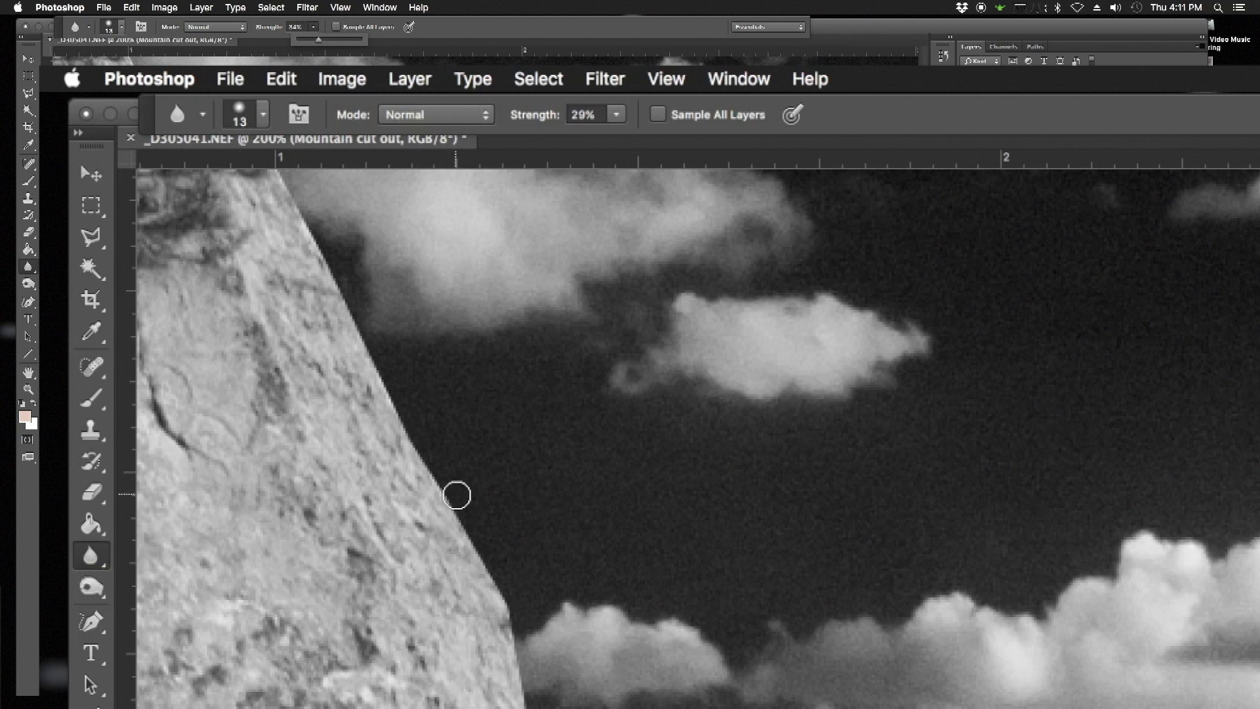
mouse_move(456, 495)
mouse_down()
mouse_move(354, 312)
mouse_move(341, 259)
mouse_move(359, 248)
mouse_up()
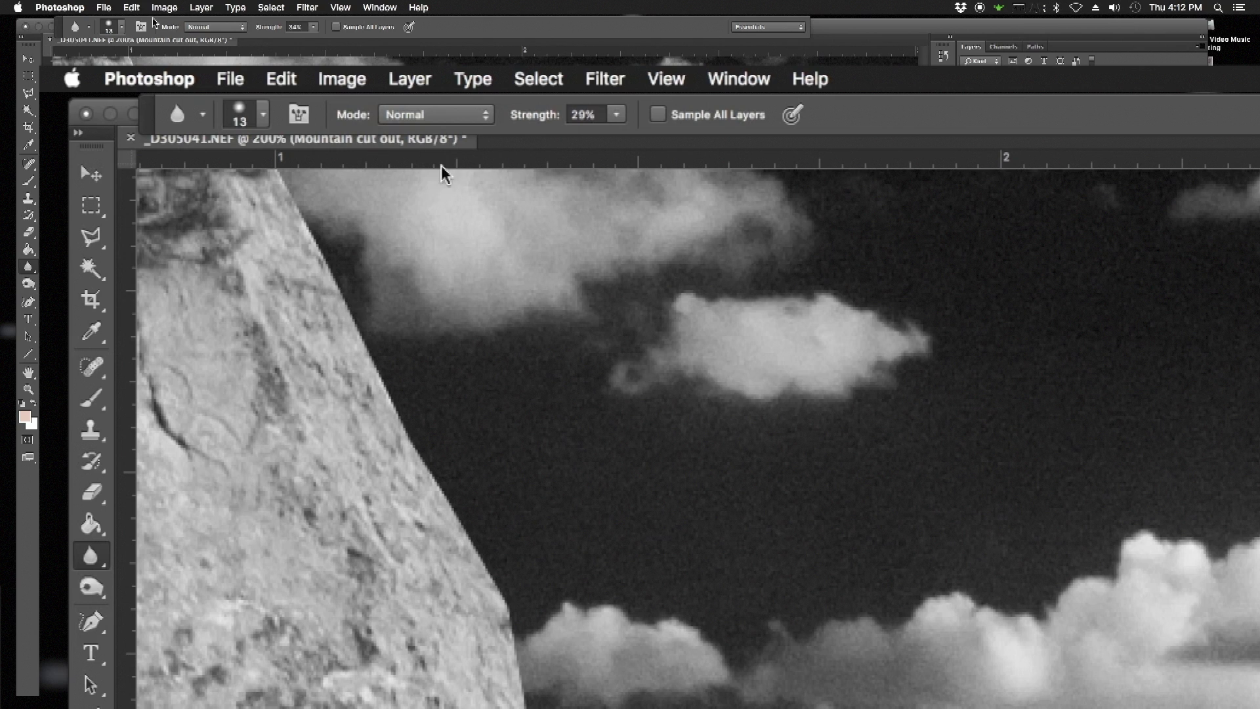
click(134, 7)
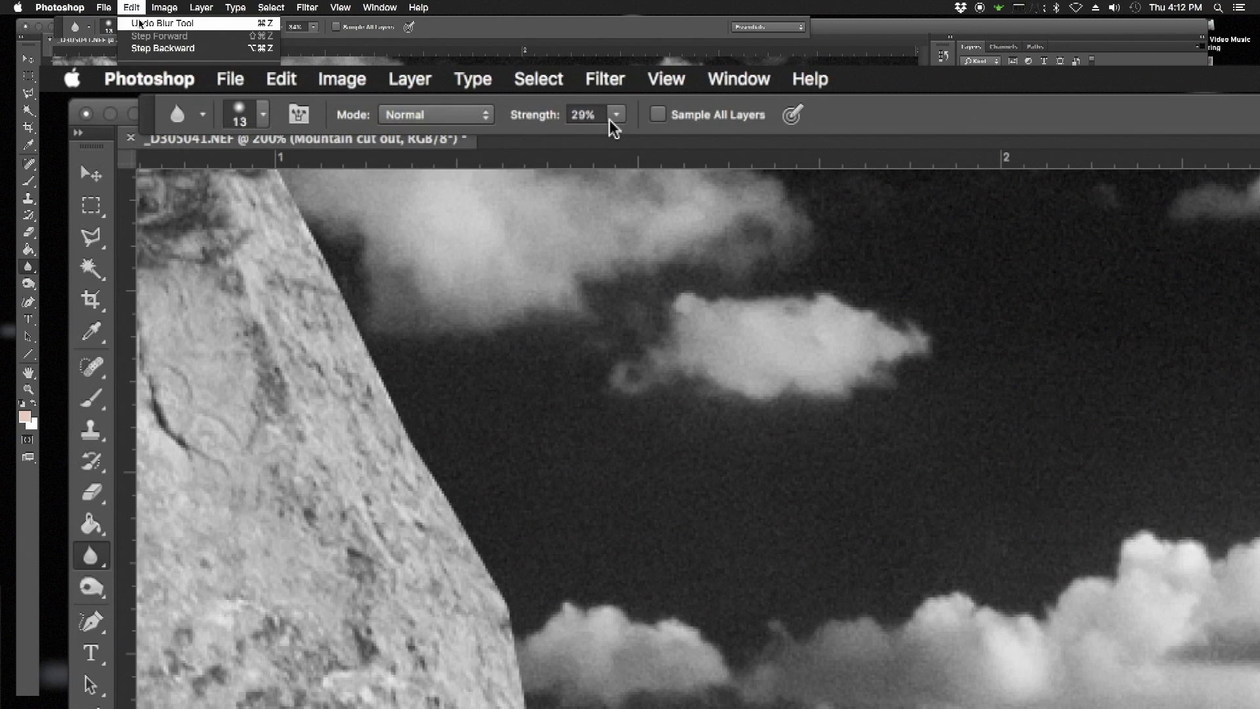
click(138, 20)
Step: Lower the Blur strength to under 10% and soften the pale rock's edge down its length against the sky
drag(316, 27, 300, 42)
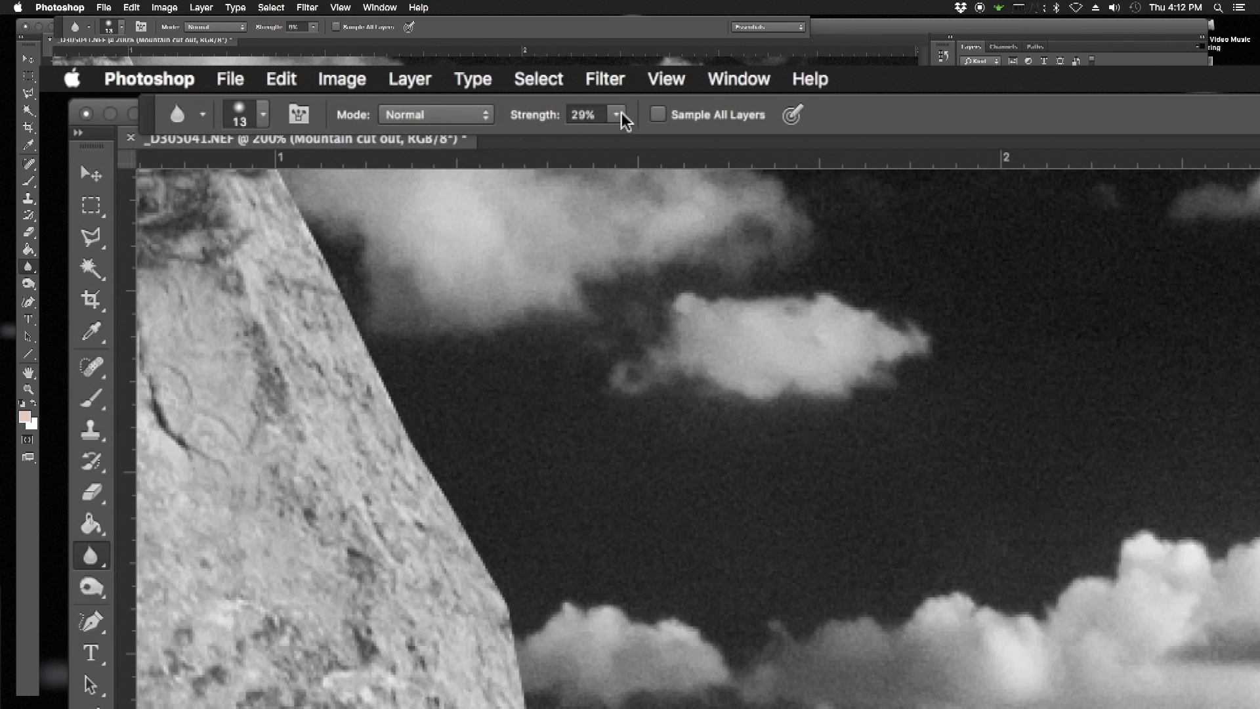
drag(622, 121, 626, 134)
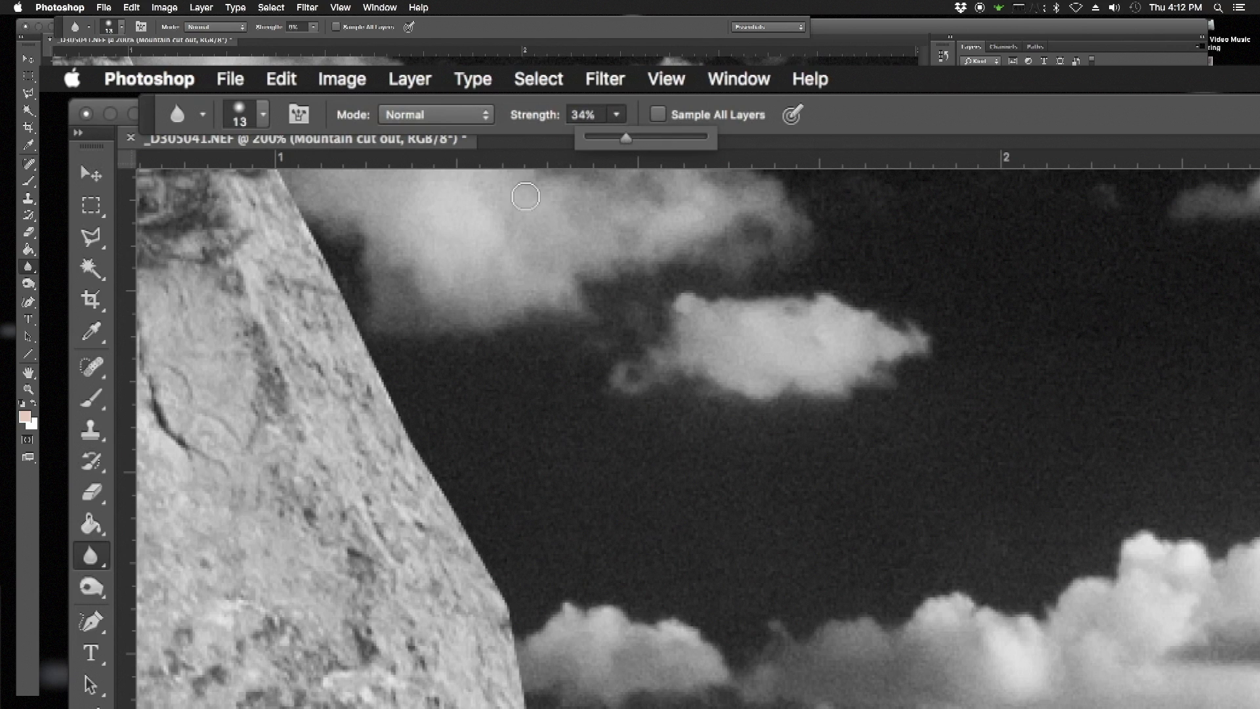
mouse_move(363, 327)
mouse_down()
mouse_move(500, 618)
mouse_move(519, 705)
mouse_up()
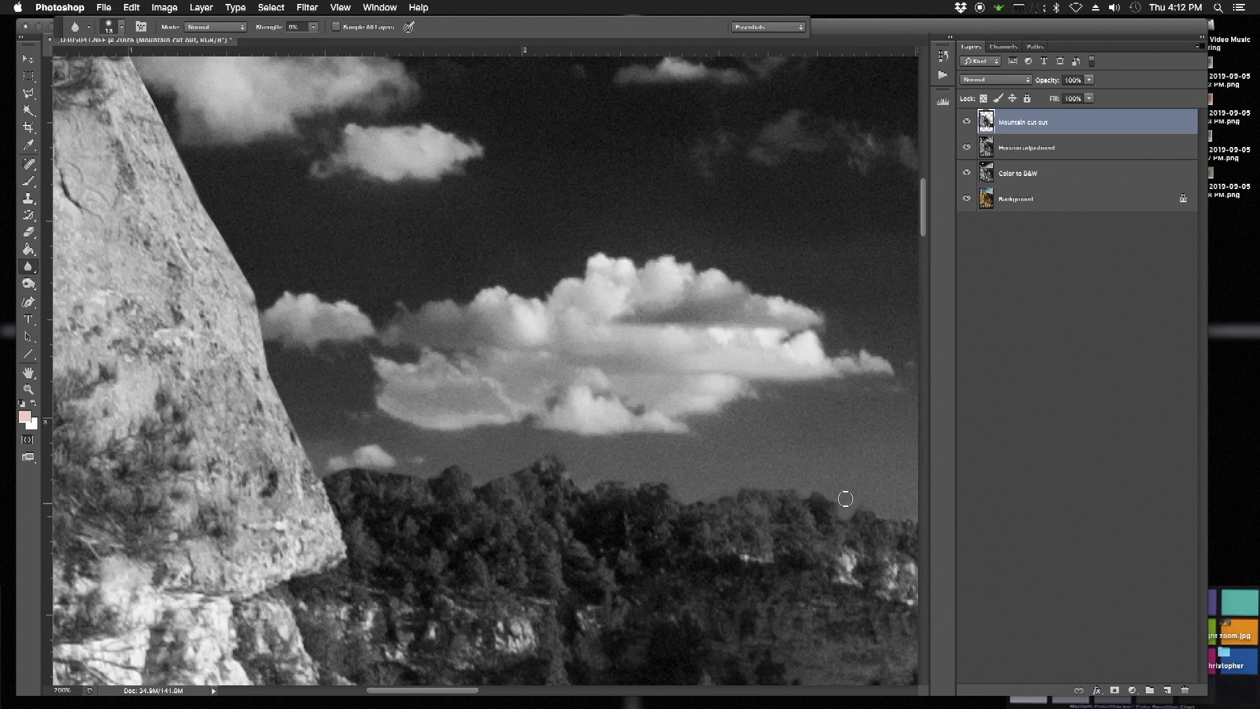
Step: Compare the whole image from the color Background through Color to B&W, Horizon adjustment and Mountain cut out, ending with all layers visible
click(343, 8)
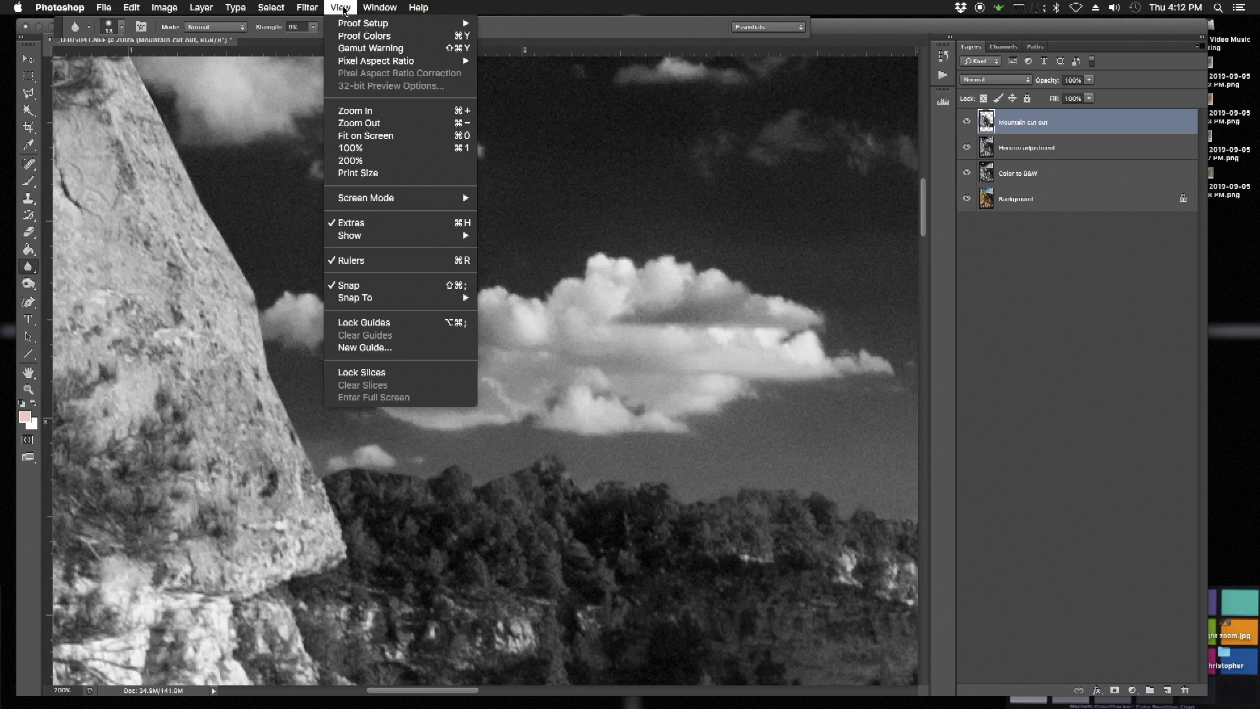
click(365, 136)
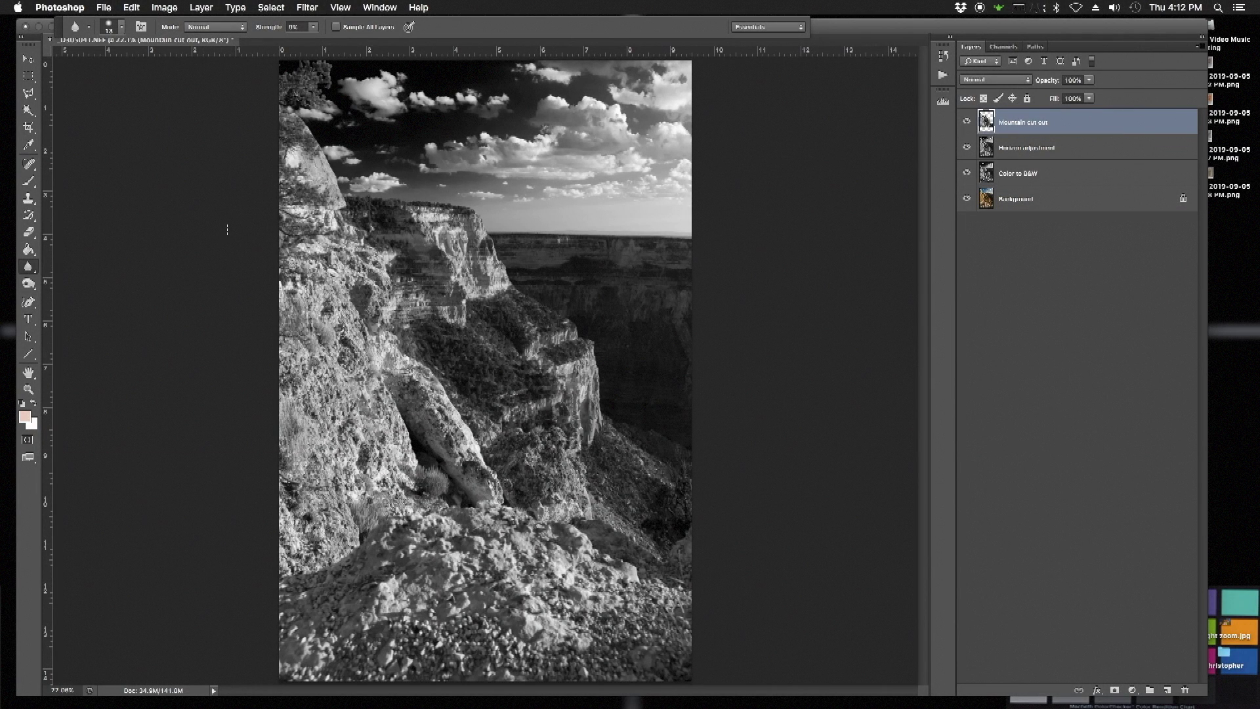
click(29, 60)
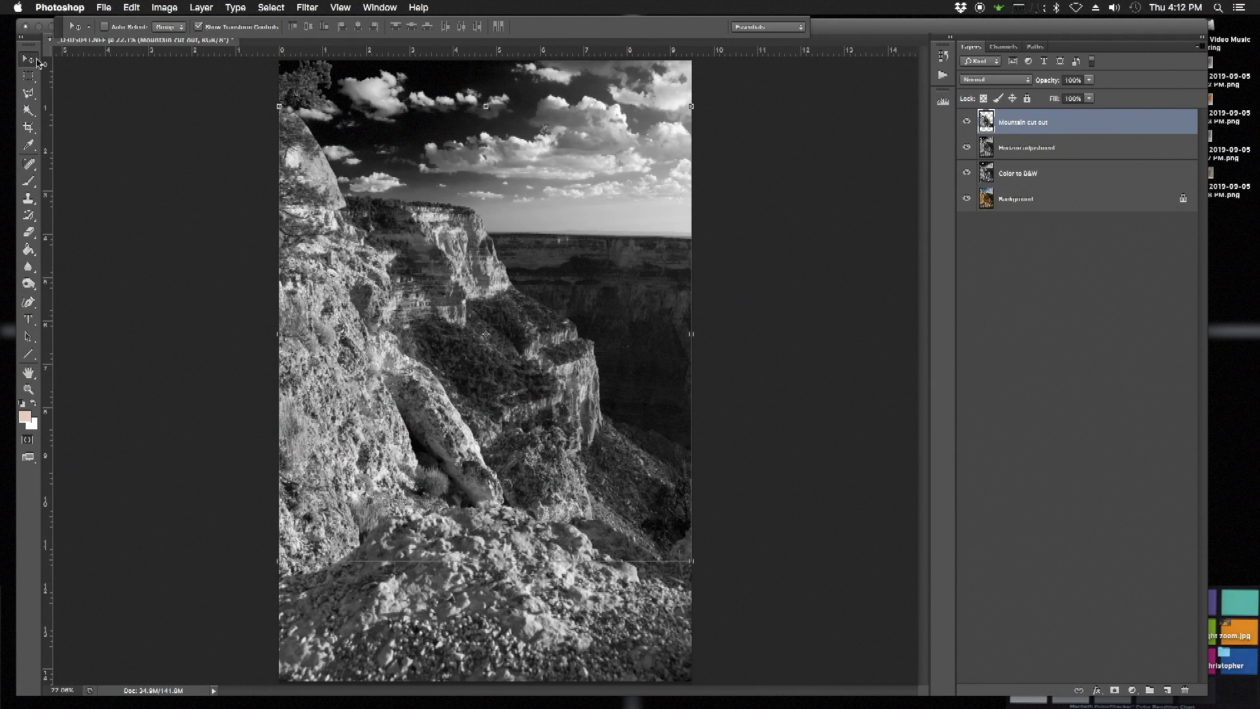
drag(965, 121, 999, 227)
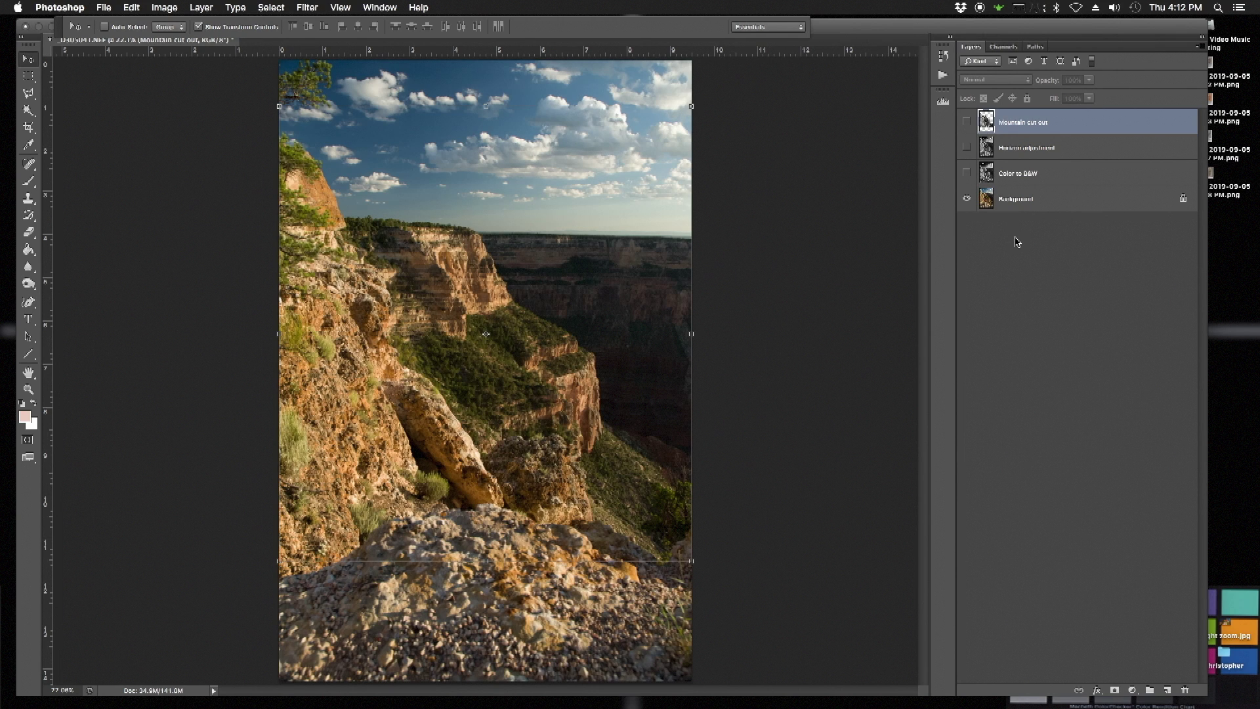
click(965, 173)
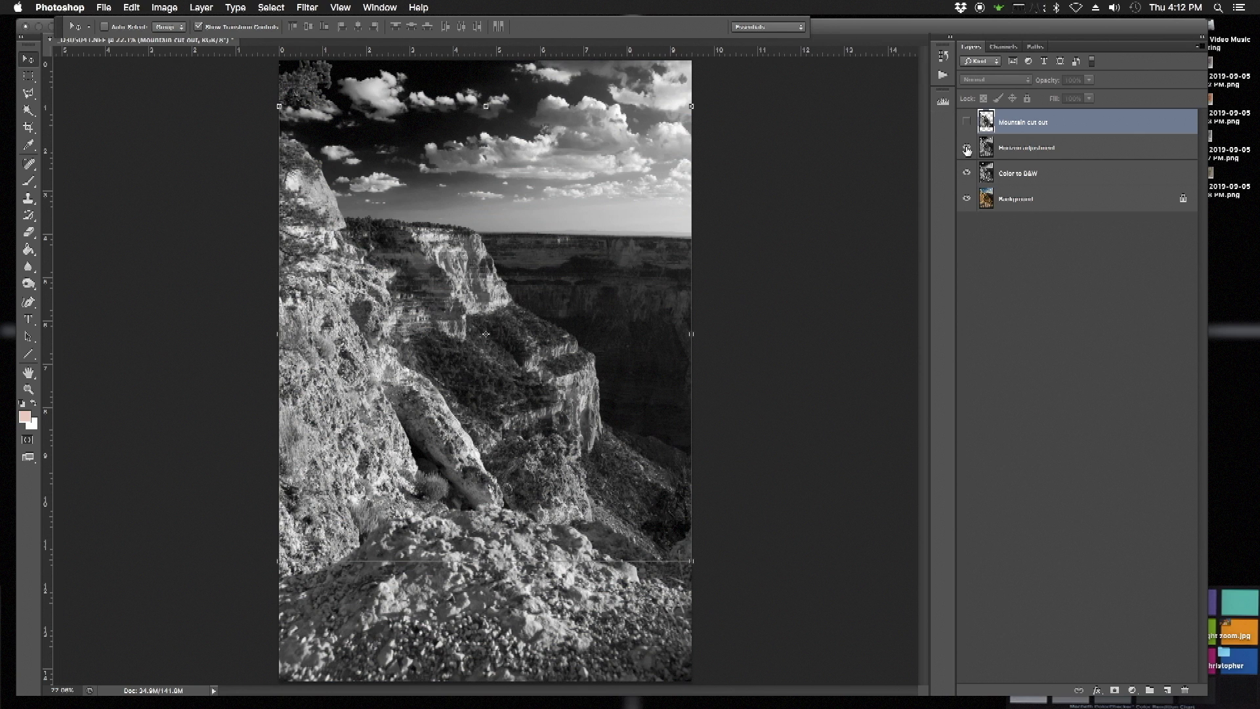
click(966, 123)
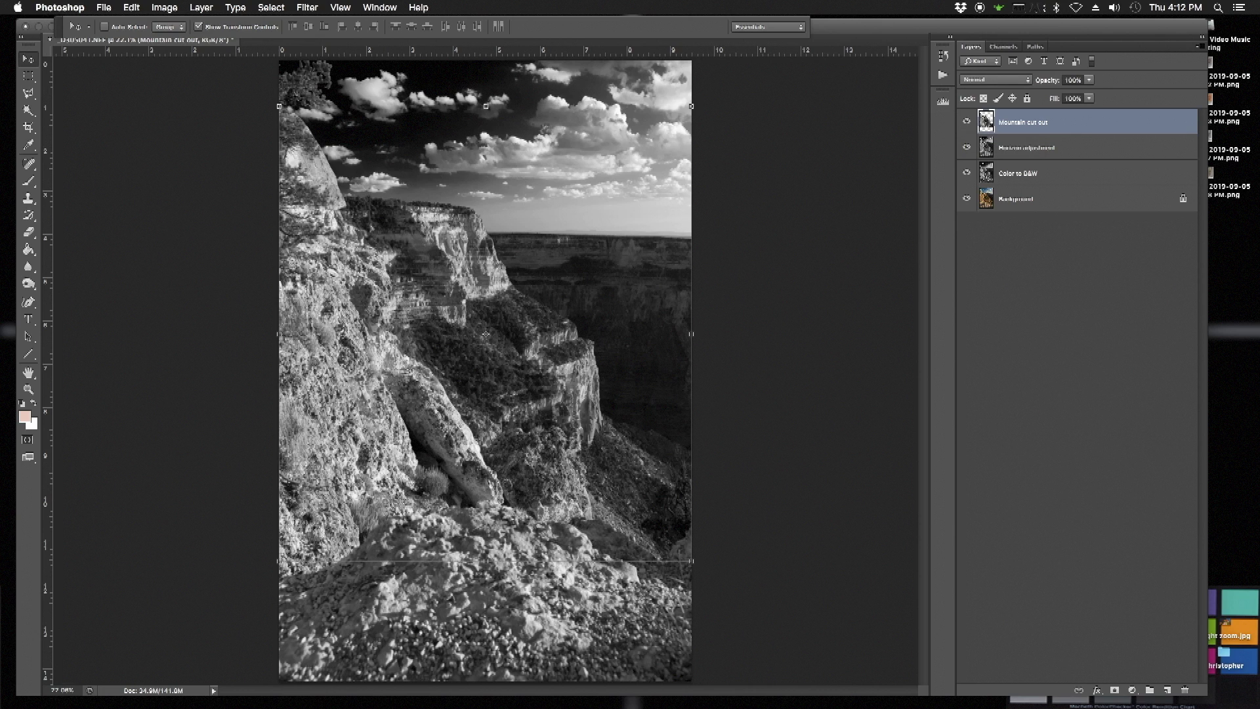
click(27, 79)
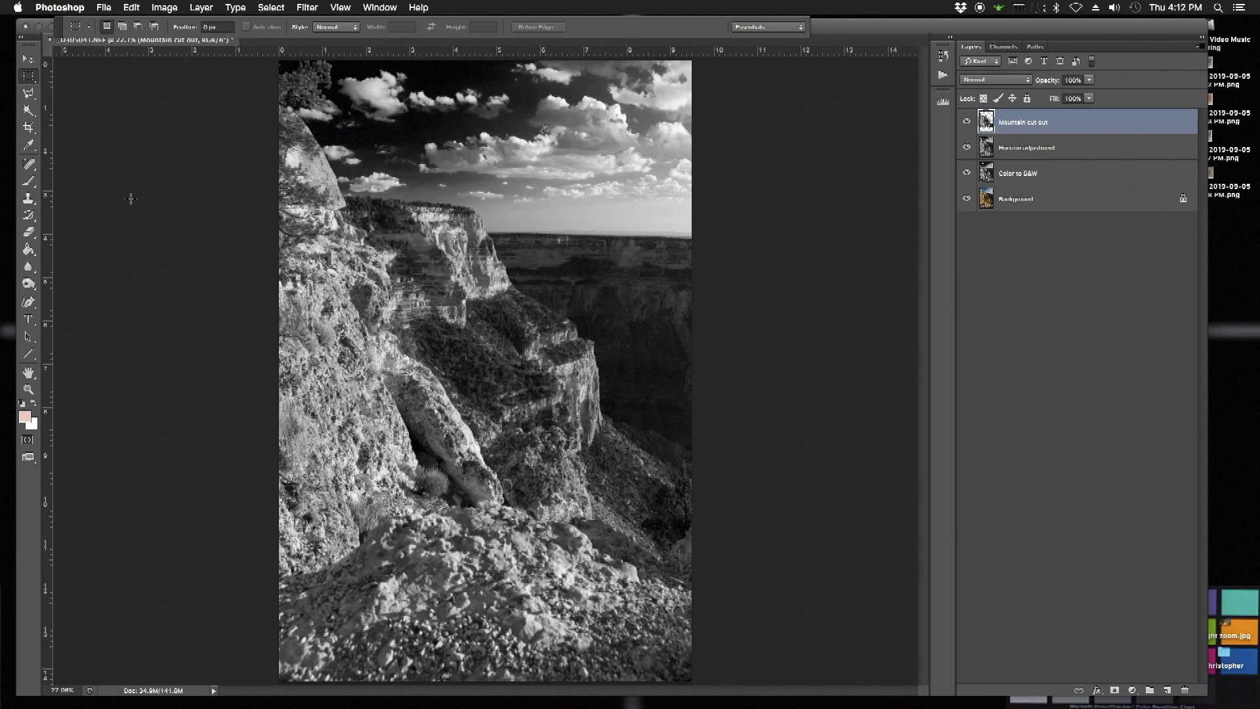